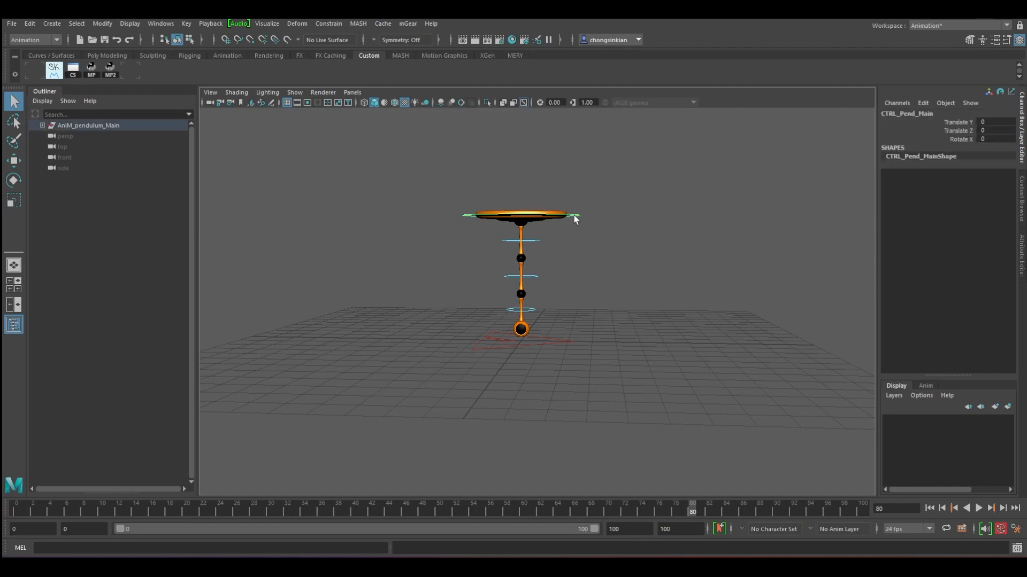
Step: Move the pendulum's main control along Z to about 10.9, to one side of the grid
{"action": "key", "text": "w"}
{"action": "scroll", "coordinate": [550, 307], "scroll_direction": "down", "scroll_amount": 2}
{"action": "left_click_drag", "start_coordinate": [531, 307], "coordinate": [542, 307], "text": "alt"}
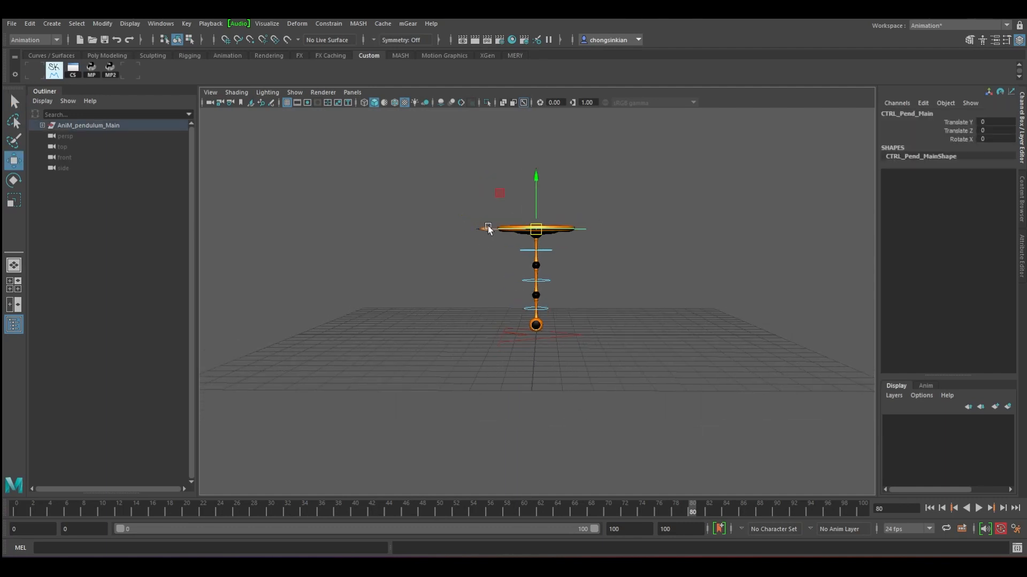
{"action": "left_click_drag", "start_coordinate": [489, 230], "coordinate": [270, 231]}
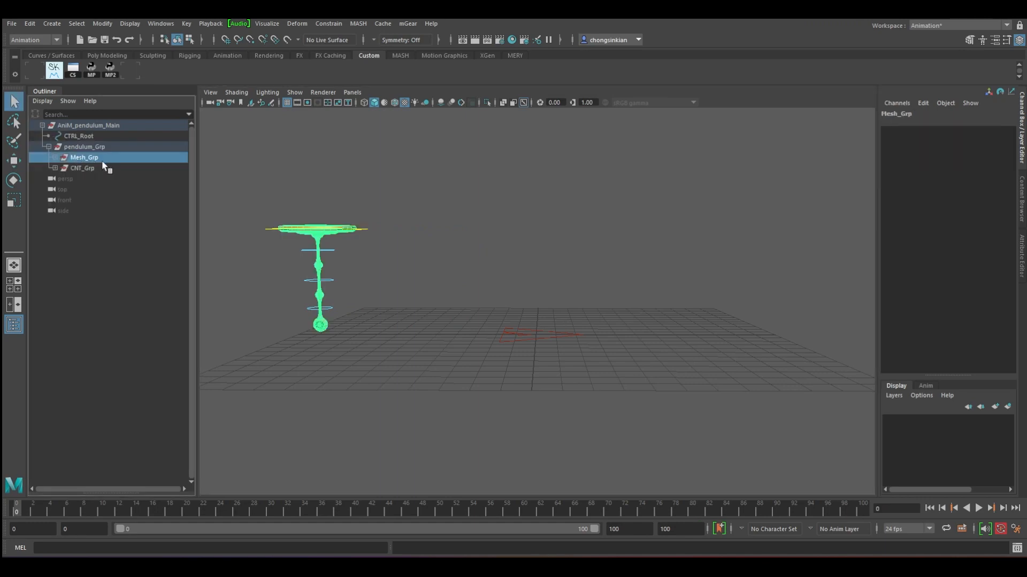
Step: Create a display layer from the full Mesh_Grp hierarchy and set the layer to reference mode
{"action": "left_click", "coordinate": [77, 23]}
{"action": "left_click", "coordinate": [99, 75]}
{"action": "left_click", "coordinate": [894, 396]}
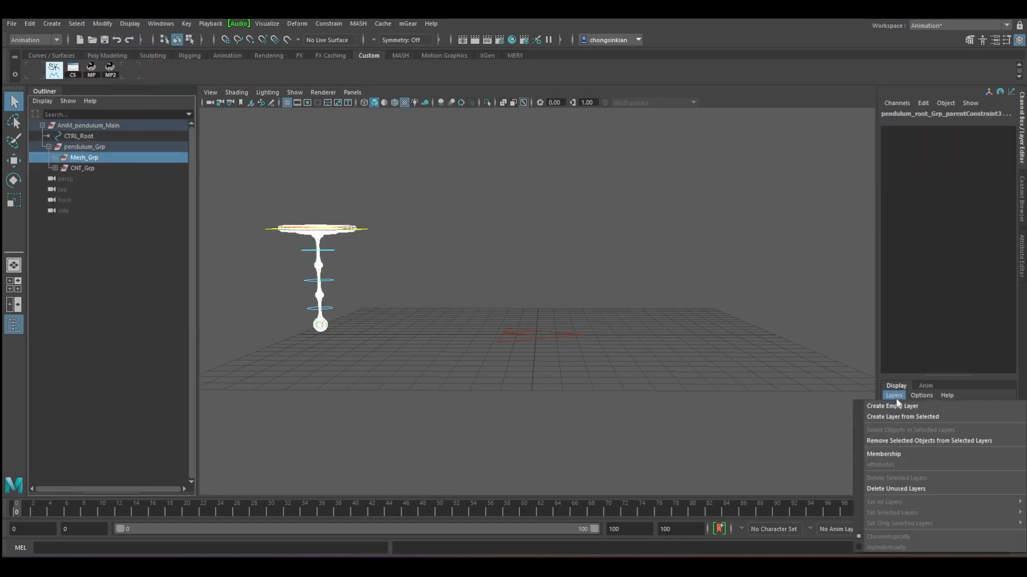
{"action": "left_click", "coordinate": [897, 417]}
{"action": "left_click", "coordinate": [915, 421]}
{"action": "left_click", "coordinate": [915, 421]}
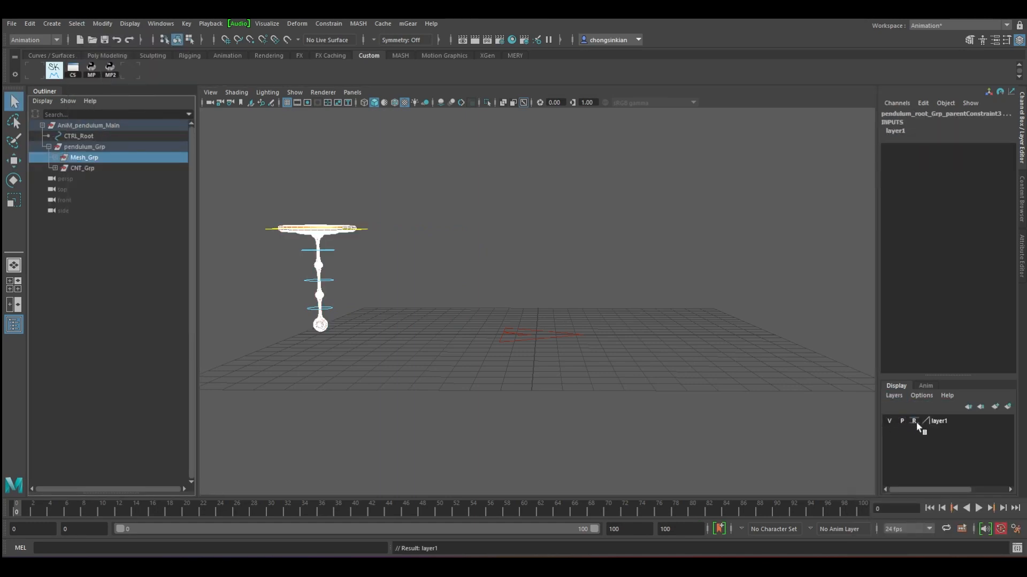
Step: Select all the pendulum controls and set a starting keyframe on them at frame 0
{"action": "left_click", "coordinate": [458, 277]}
{"action": "left_click_drag", "start_coordinate": [265, 215], "coordinate": [365, 335]}
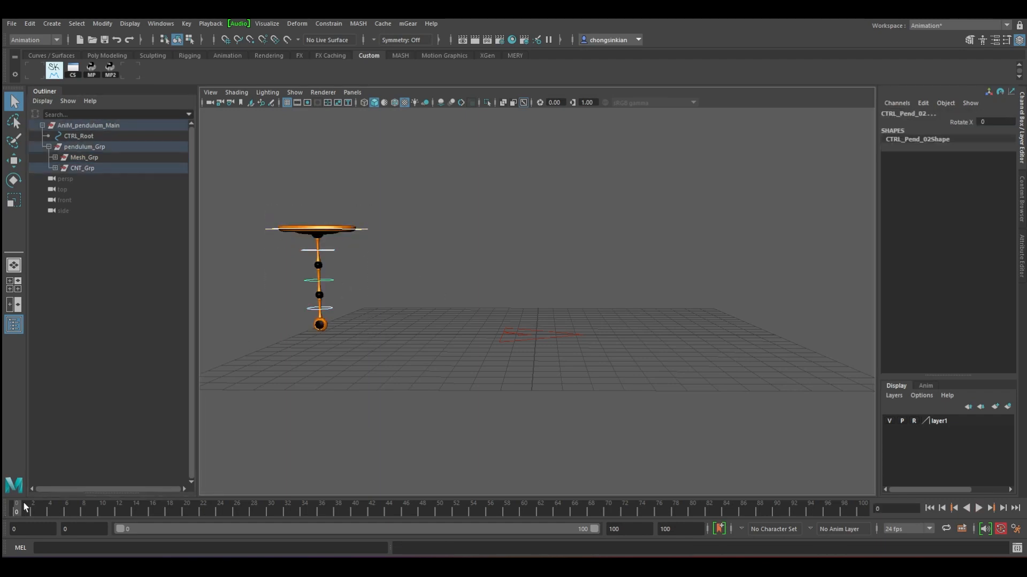
{"action": "key", "text": "s"}
{"action": "key", "text": "alt+v"}
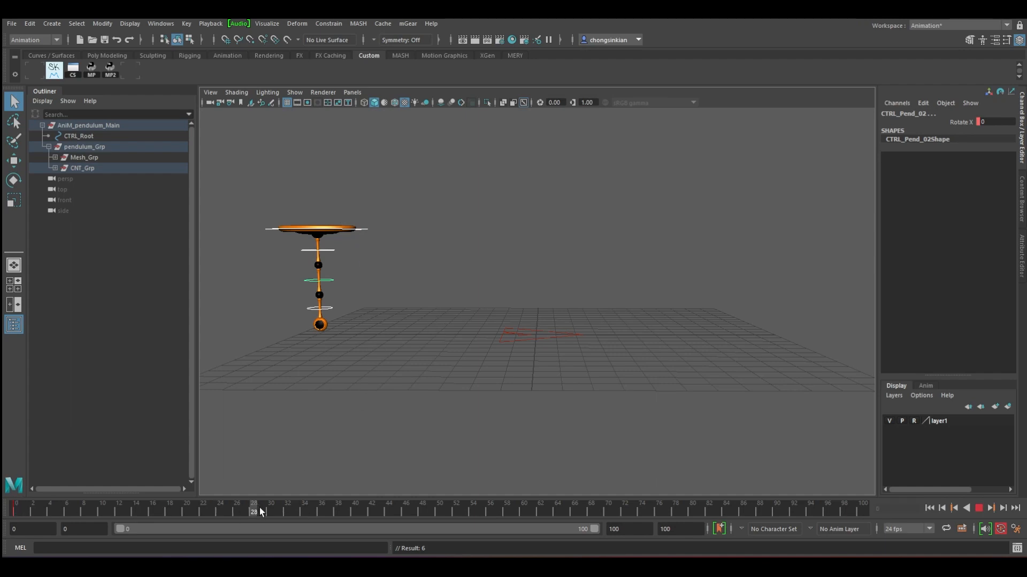
Step: Key the main control at frame 30 with Translate Z at about -2.67, and retime that key to frame 12
{"action": "key", "text": "w"}
{"action": "left_click", "coordinate": [273, 229]}
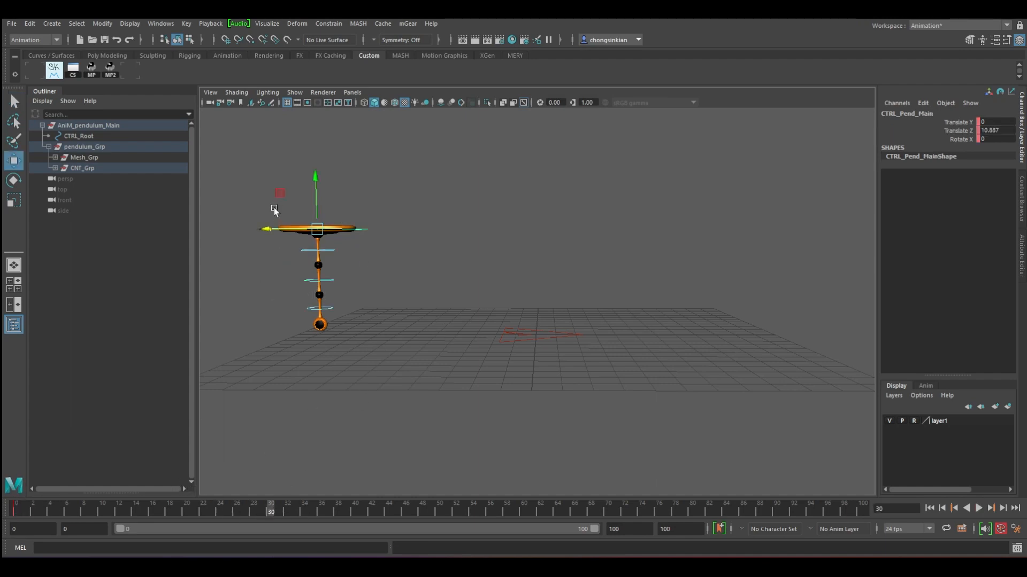
{"action": "left_click_drag", "start_coordinate": [269, 229], "coordinate": [487, 249]}
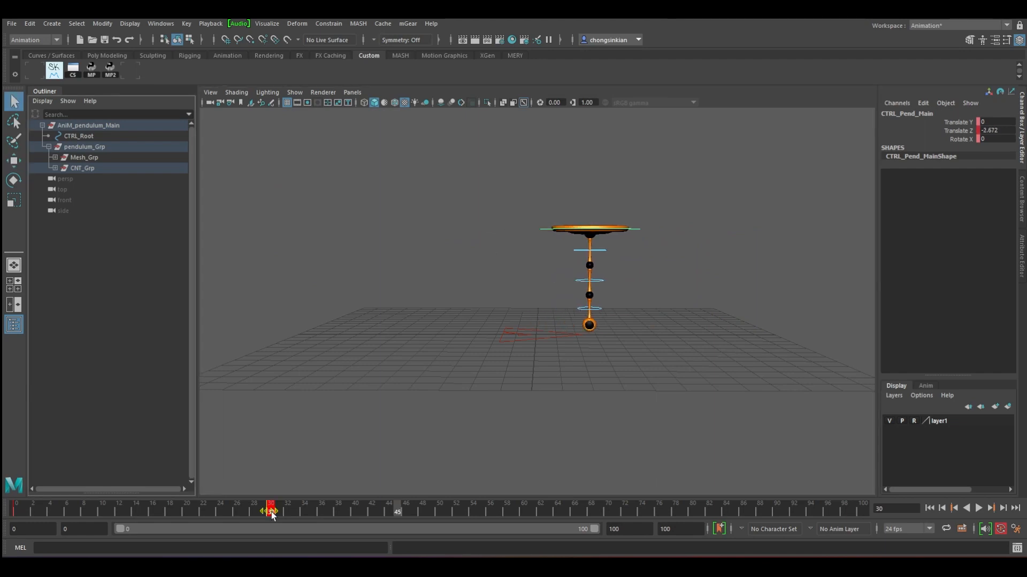
{"action": "left_click_drag", "start_coordinate": [270, 511], "coordinate": [114, 512]}
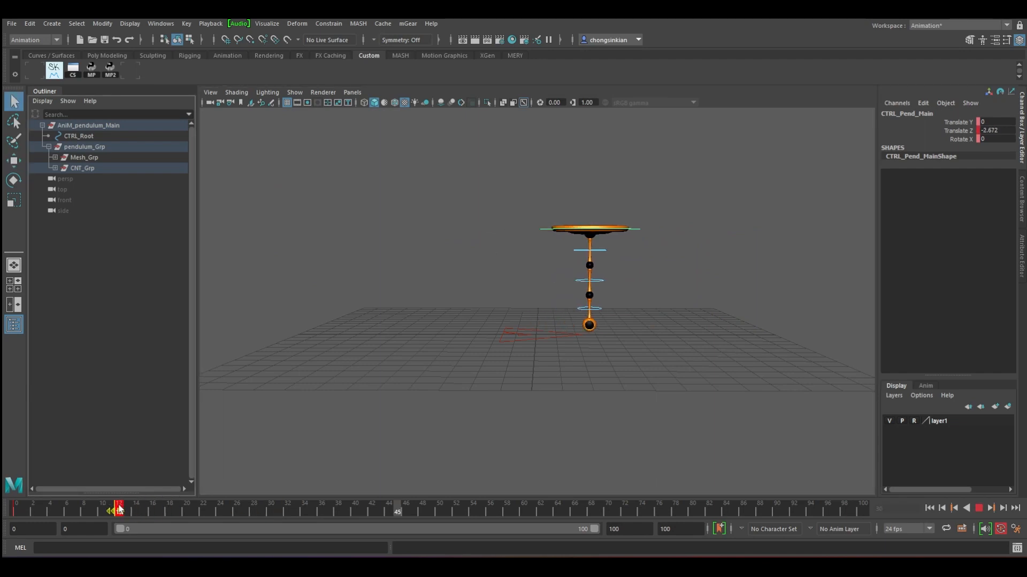
{"action": "key", "text": "alt+v"}
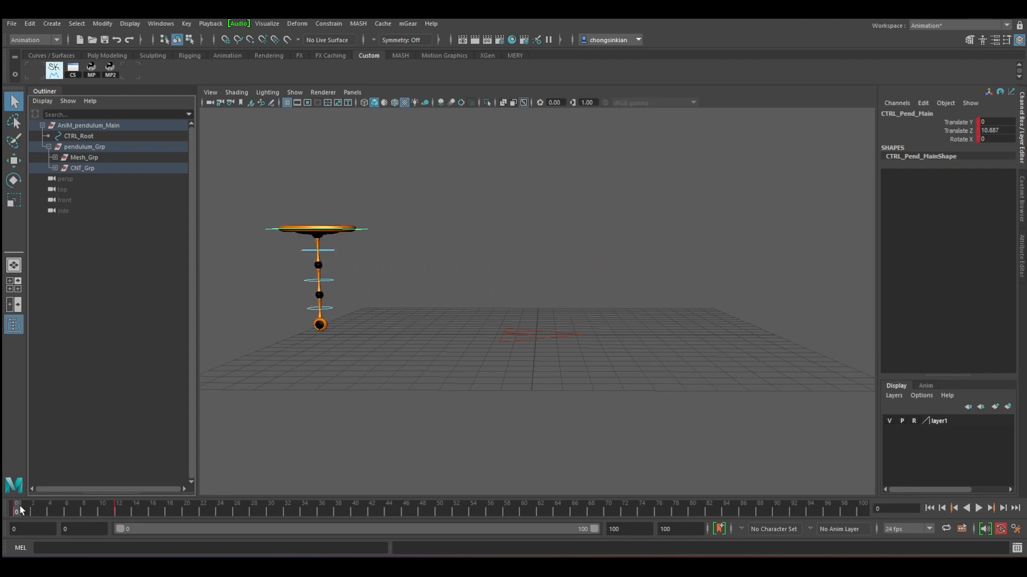
Step: Rotate the three pendulum segment controls to about 20.2 in X at frame 12, key them, and play back the swing
{"action": "left_click_drag", "start_coordinate": [280, 246], "coordinate": [338, 325]}
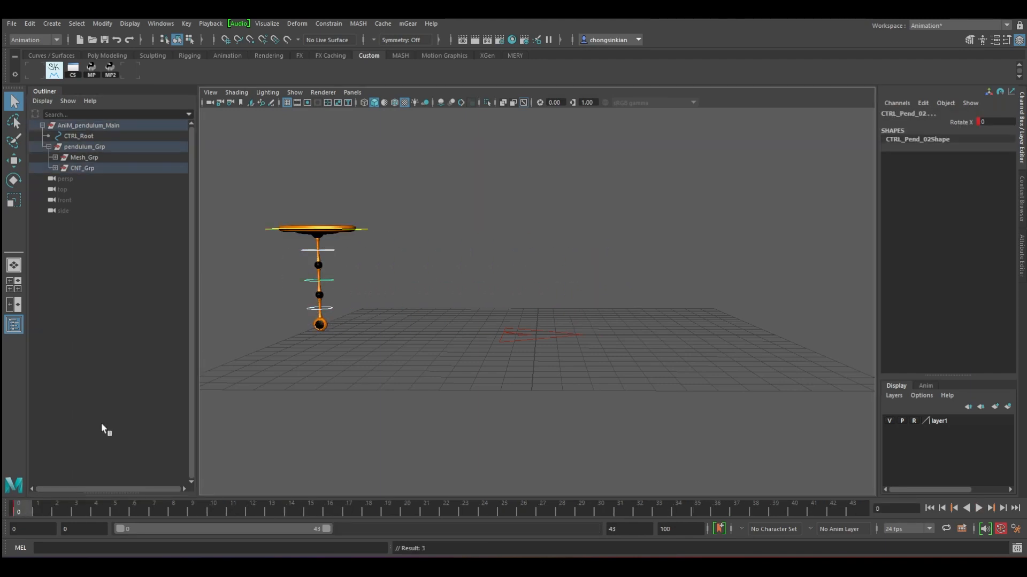
{"action": "left_click_drag", "start_coordinate": [37, 511], "coordinate": [249, 514]}
{"action": "key", "text": "e"}
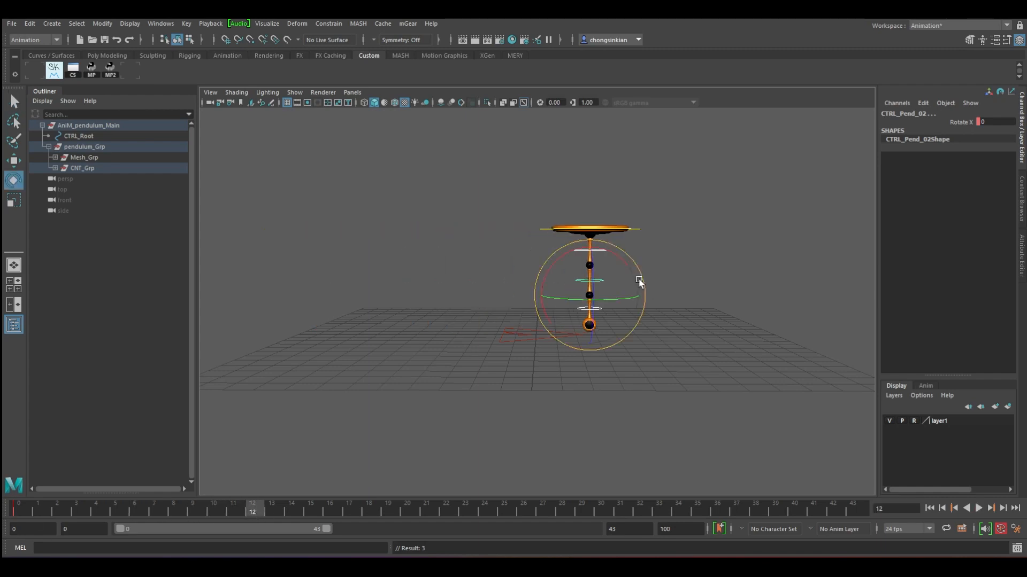
{"action": "left_click_drag", "start_coordinate": [580, 248], "coordinate": [567, 259]}
{"action": "key", "text": "s"}
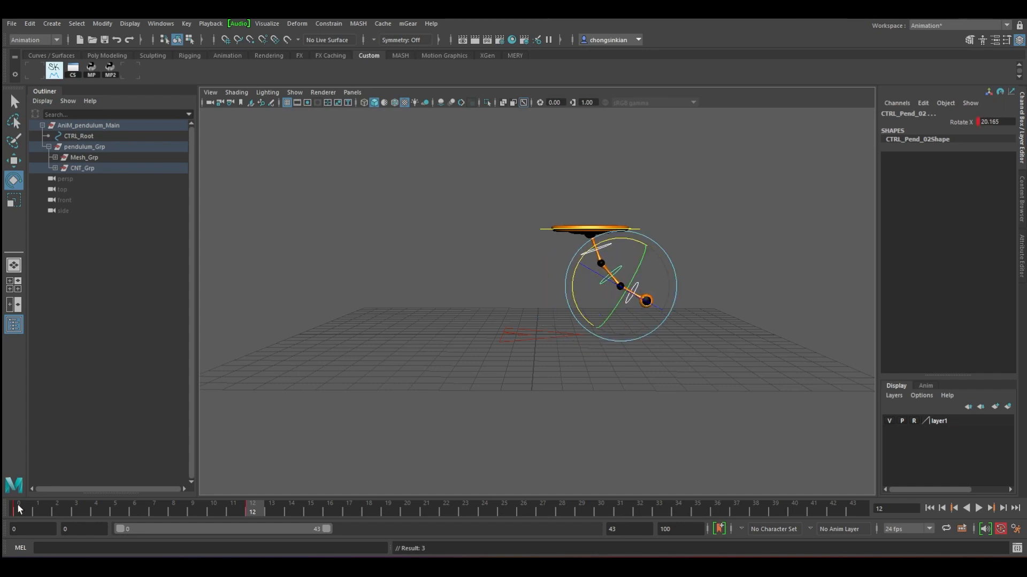
{"action": "key", "text": "alt+v"}
Step: Rotate the three segment controls to about -12 in X at frame 4 and key the drag pose
{"action": "mouse_move", "coordinate": [91, 511]}
{"action": "left_mouse_down"}
{"action": "mouse_move", "coordinate": [41, 508]}
{"action": "mouse_move", "coordinate": [96, 509]}
{"action": "left_mouse_up"}
{"action": "left_click_drag", "start_coordinate": [426, 258], "coordinate": [438, 274]}
{"action": "key", "text": "s"}
Step: Check the main control's stop at frame 12, and retime the segment controls' frame 12 swing key to frame 14
{"action": "left_click_drag", "start_coordinate": [63, 508], "coordinate": [264, 511]}
{"action": "left_click", "coordinate": [638, 227]}
{"action": "left_click", "coordinate": [640, 229]}
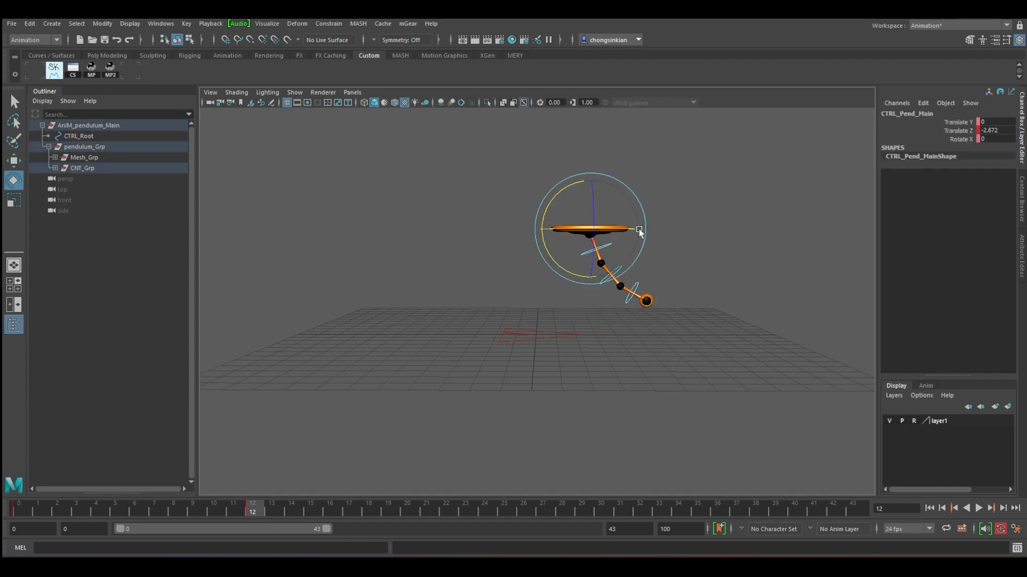
{"action": "key", "text": "w"}
{"action": "mouse_move", "coordinate": [235, 510]}
{"action": "left_mouse_down"}
{"action": "mouse_move", "coordinate": [214, 514]}
{"action": "mouse_move", "coordinate": [253, 510]}
{"action": "left_mouse_up"}
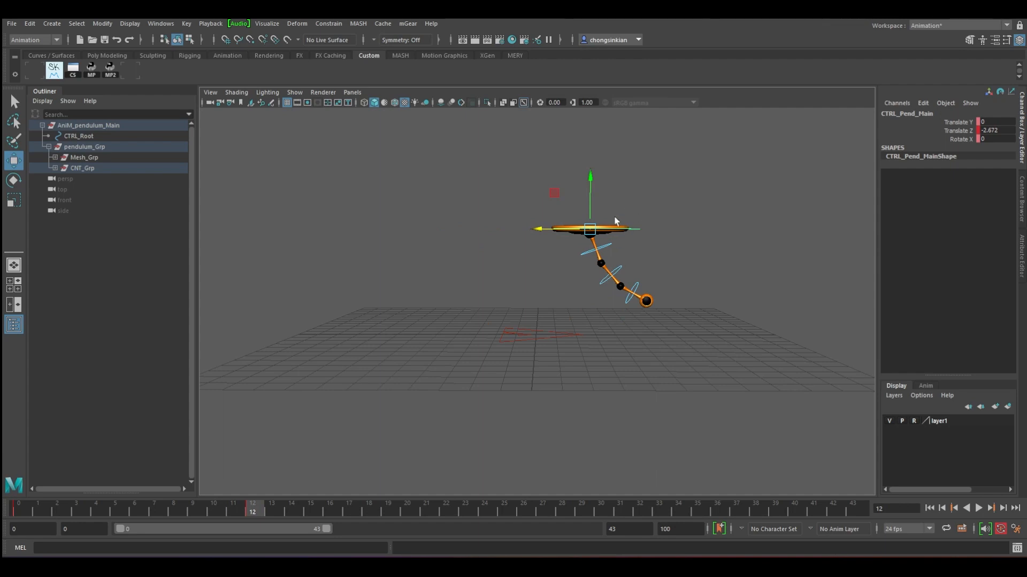
{"action": "left_click", "coordinate": [637, 305]}
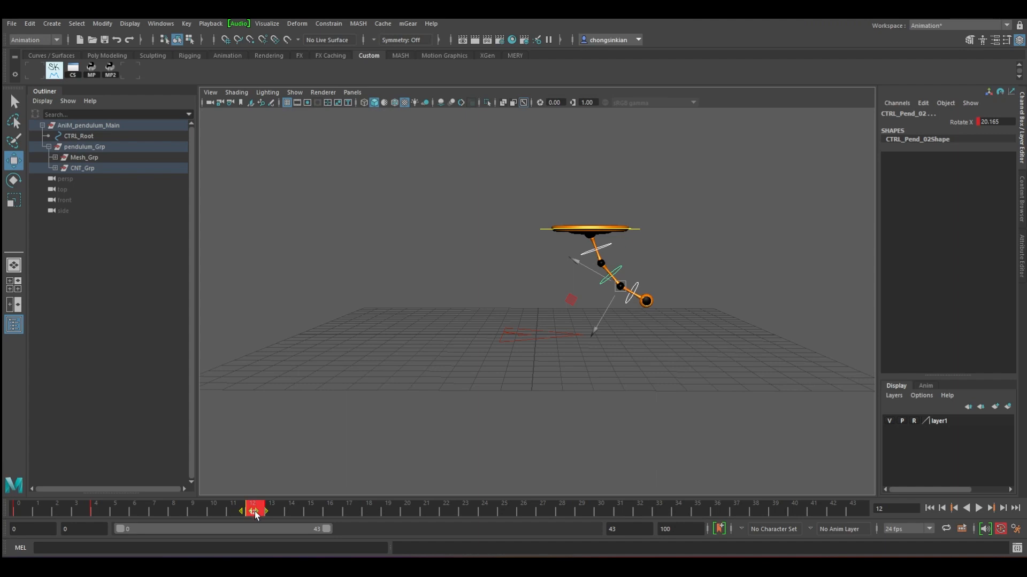
{"action": "left_click_drag", "start_coordinate": [255, 515], "coordinate": [292, 514]}
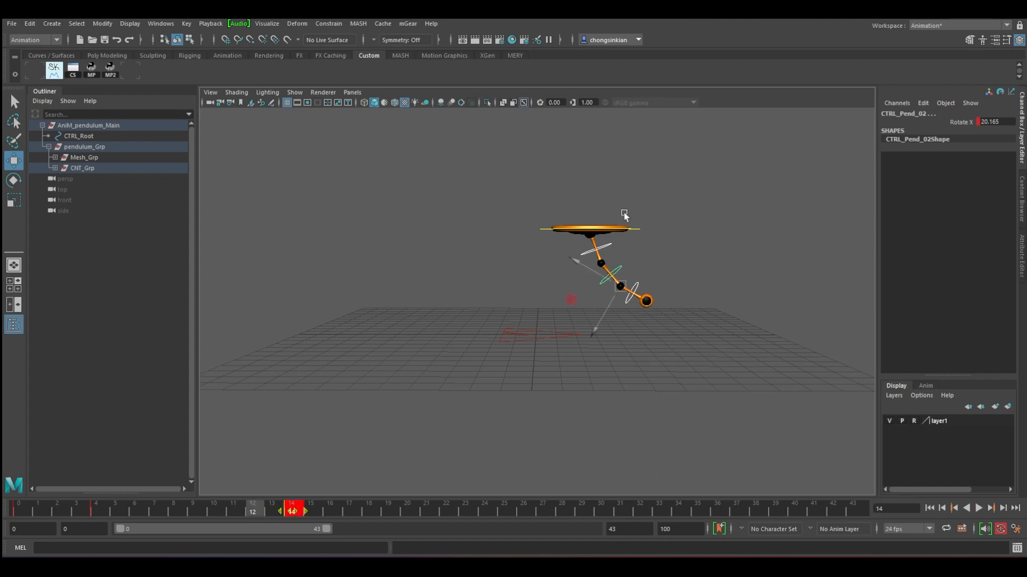
Step: Rotate the segment controls to about -20.2 in X at frame 10 and key the trailing pose
{"action": "left_click_drag", "start_coordinate": [92, 508], "coordinate": [220, 510]}
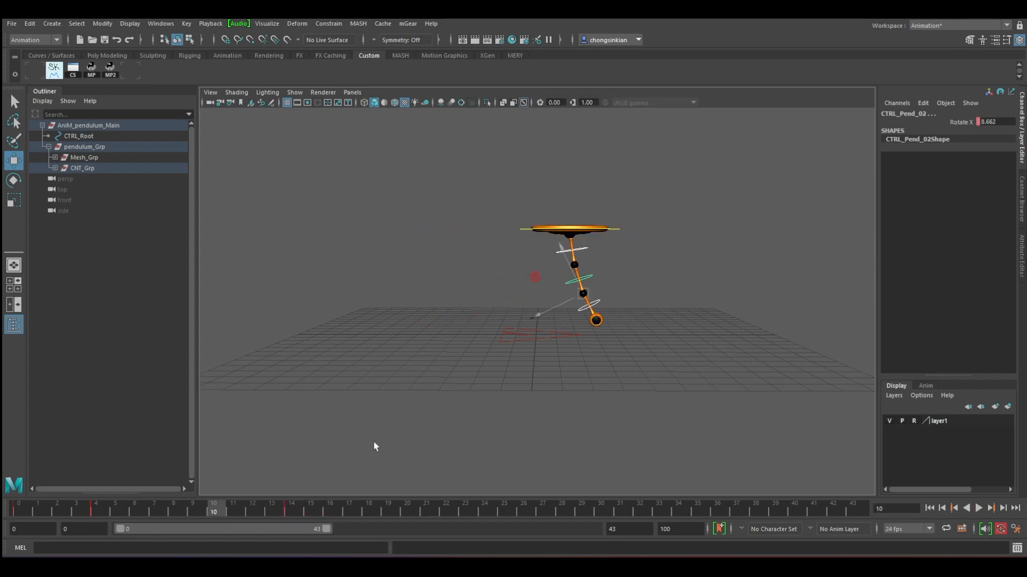
{"action": "key", "text": "e"}
{"action": "left_click_drag", "start_coordinate": [602, 247], "coordinate": [617, 259]}
{"action": "key", "text": "s"}
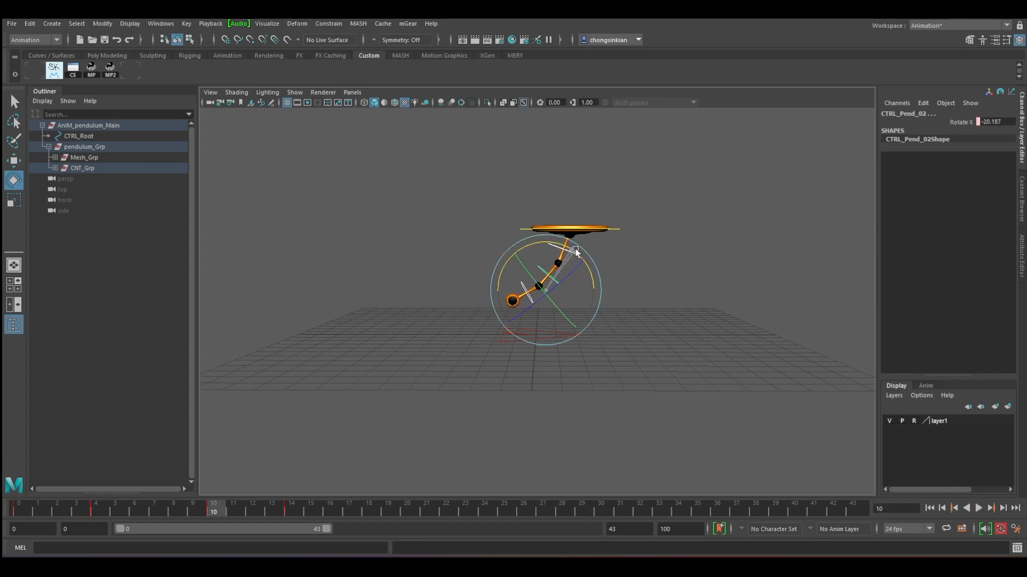
Step: Key the segment controls' settling swings with Rotate X at about -13.3 on frame 20 and about 6.3 on frame 26
{"action": "left_click_drag", "start_coordinate": [124, 509], "coordinate": [407, 510]}
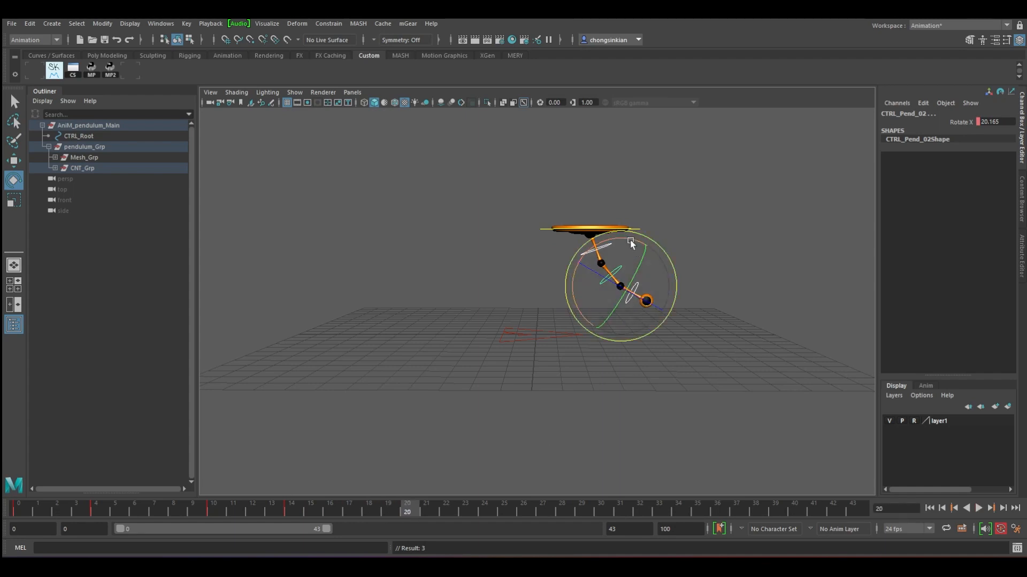
{"action": "left_click_drag", "start_coordinate": [627, 242], "coordinate": [649, 259]}
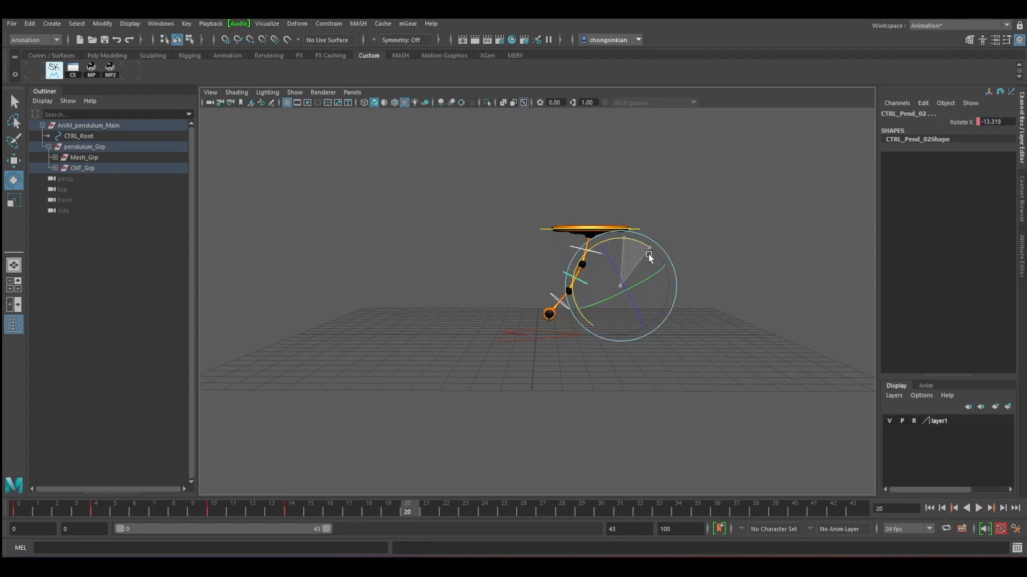
{"action": "key", "text": "s"}
{"action": "left_click_drag", "start_coordinate": [458, 515], "coordinate": [523, 512]}
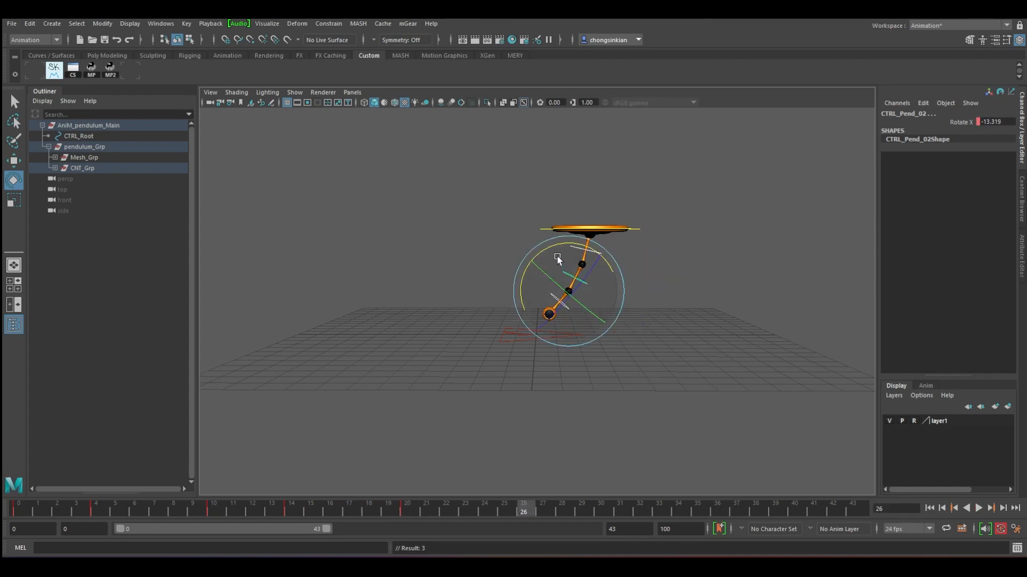
{"action": "left_click_drag", "start_coordinate": [571, 243], "coordinate": [559, 238]}
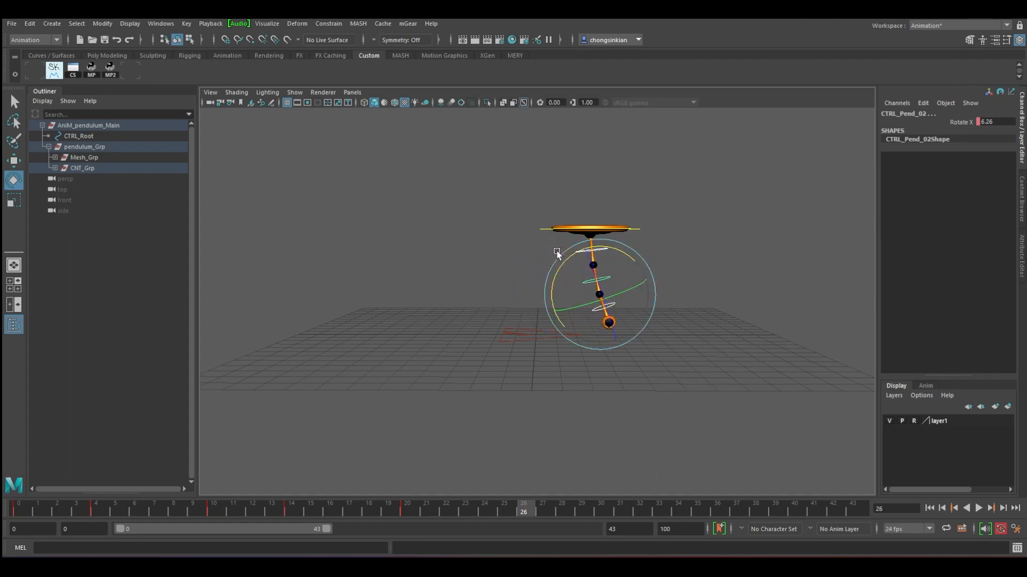
{"action": "key", "text": "s"}
Step: Key a small return swing on the segment controls at frame 30 with Rotate X at about -1.9
{"action": "left_click_drag", "start_coordinate": [541, 513], "coordinate": [601, 512]}
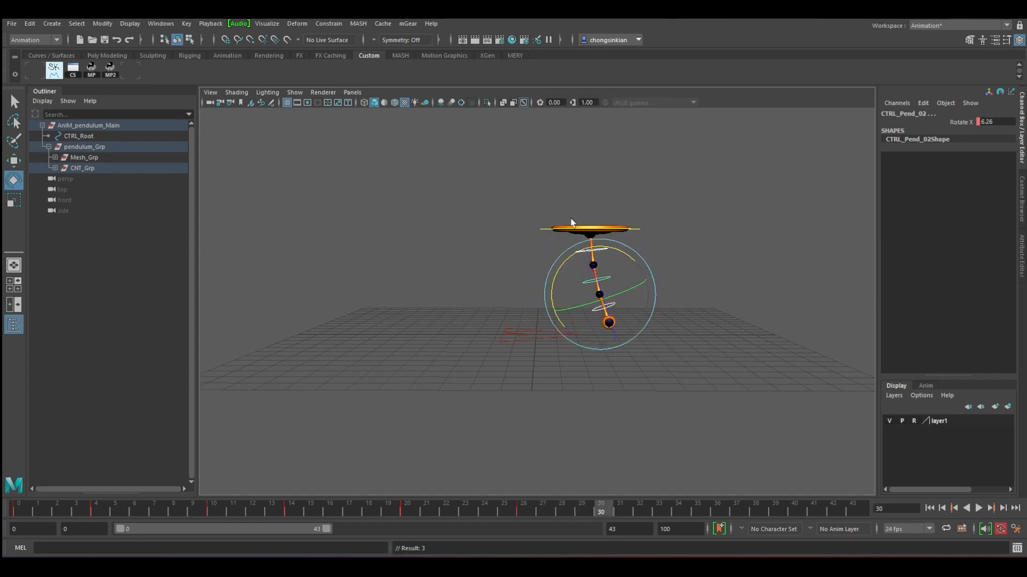
{"action": "left_click_drag", "start_coordinate": [602, 248], "coordinate": [608, 250]}
{"action": "key", "text": "s"}
Step: Set the segment controls' Rotate X to 0 at frame 34 and play back the animation
{"action": "left_click_drag", "start_coordinate": [648, 512], "coordinate": [678, 511]}
{"action": "double_click", "coordinate": [1008, 122]}
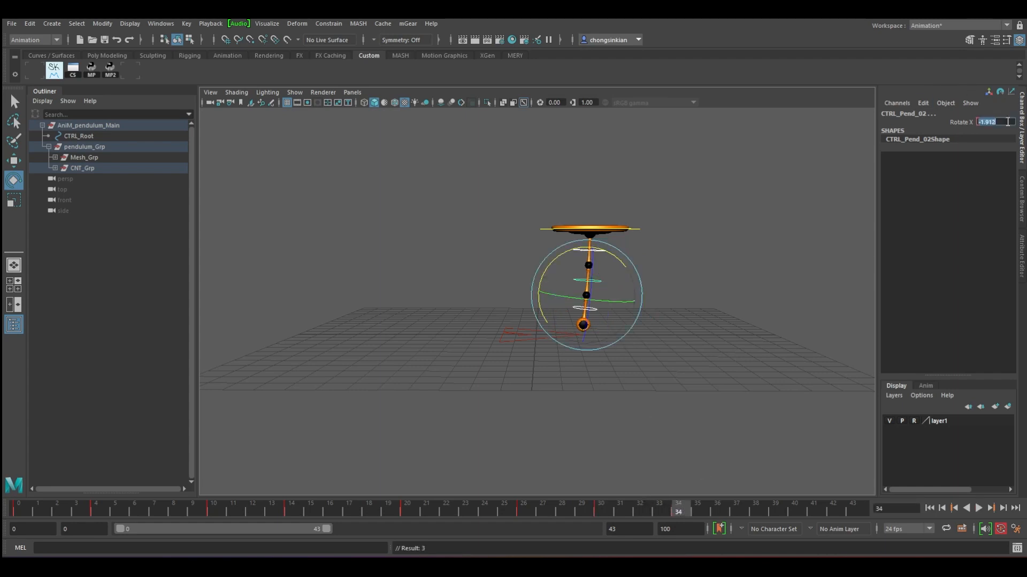
{"action": "type", "text": "0"}
{"action": "key", "text": "Return"}
{"action": "key", "text": "alt+v"}
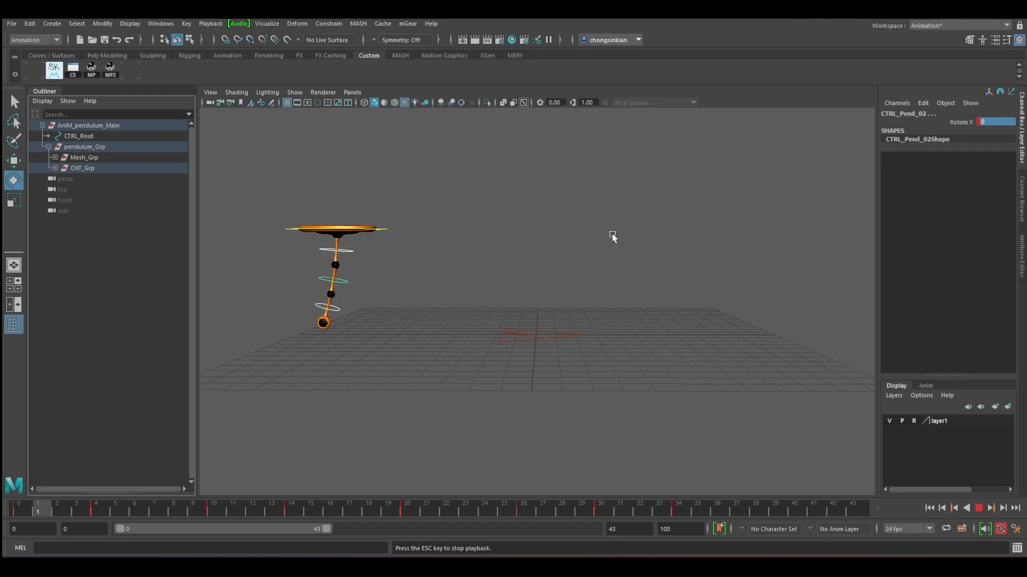
{"action": "key", "text": "Escape"}
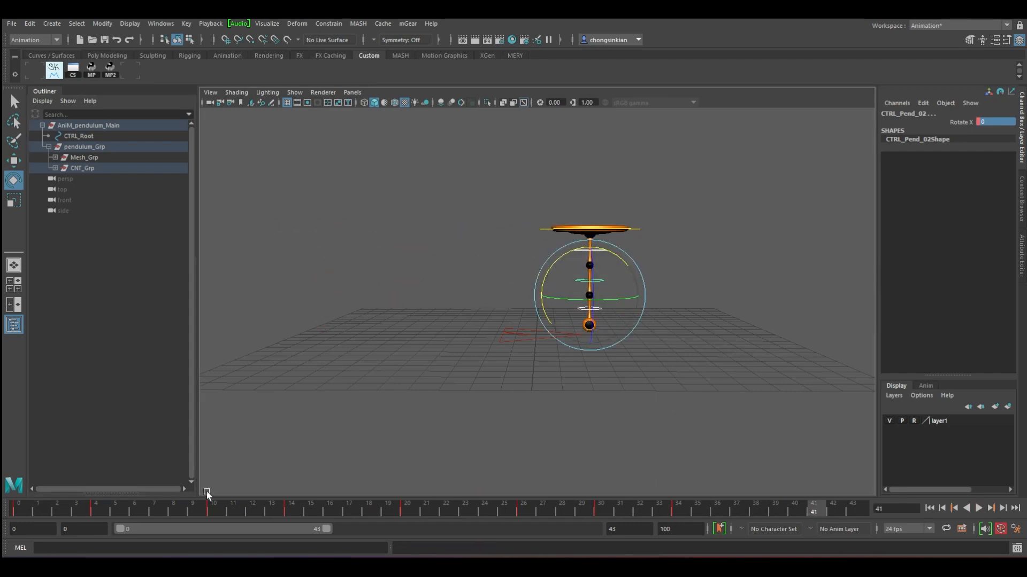
Step: Scrub through the swing and examine the three segment controls' Rotate X curves in the Graph Editor, individually and together
{"action": "left_click_drag", "start_coordinate": [177, 508], "coordinate": [640, 510]}
{"action": "left_click", "coordinate": [38, 72]}
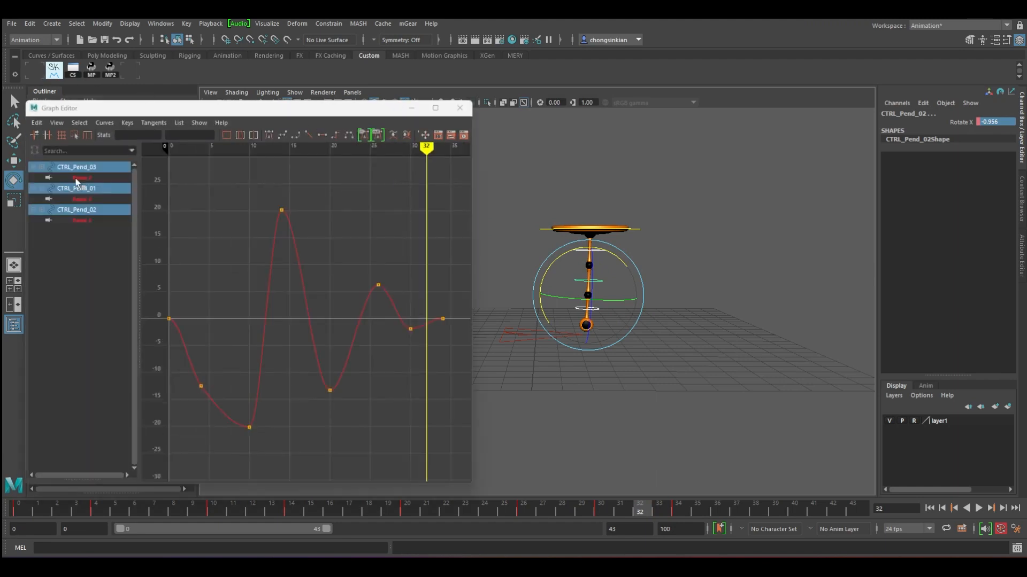
{"action": "key", "text": "q"}
{"action": "left_click", "coordinate": [601, 282]}
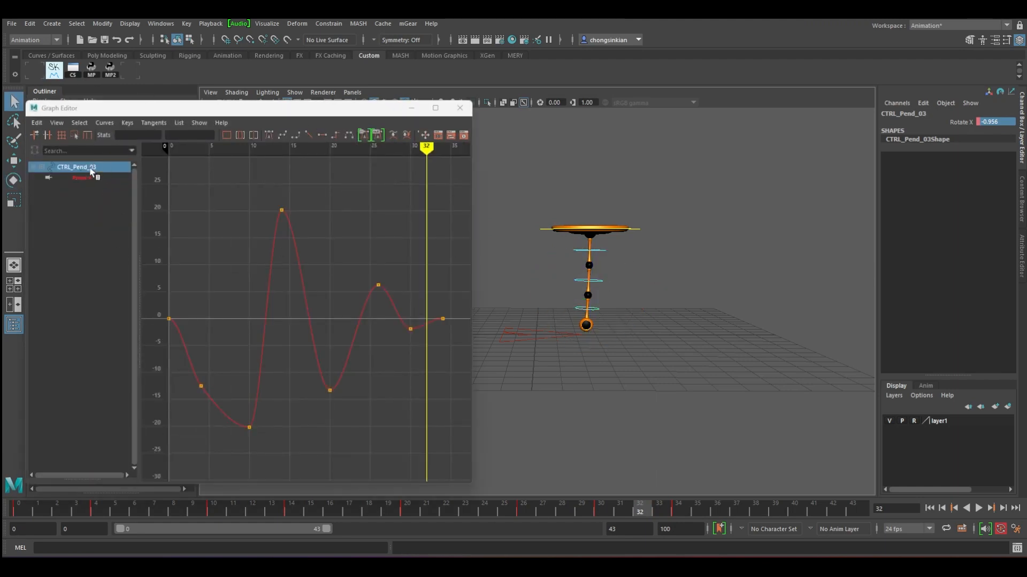
{"action": "left_click", "coordinate": [602, 250]}
{"action": "left_click", "coordinate": [601, 280]}
{"action": "left_click", "coordinate": [599, 258]}
{"action": "left_click", "coordinate": [603, 250]}
{"action": "left_click", "coordinate": [598, 279], "text": "shift"}
{"action": "left_click", "coordinate": [596, 308], "text": "shift"}
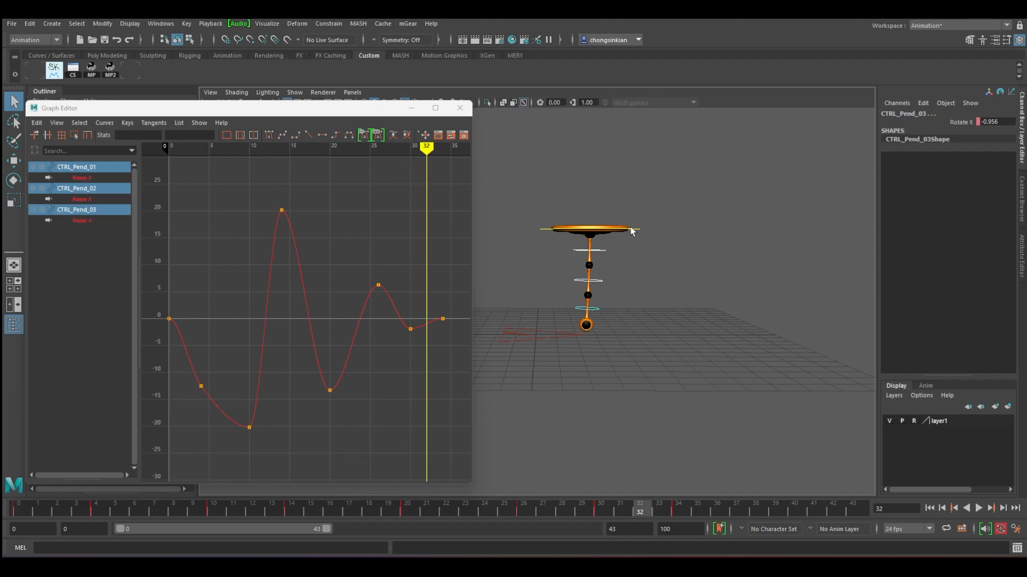
Step: Try sliding the main control sideways at frame 32, and undo the move
{"action": "left_click", "coordinate": [637, 230]}
{"action": "left_click", "coordinate": [634, 229]}
{"action": "key", "text": "w"}
{"action": "left_click_drag", "start_coordinate": [547, 229], "coordinate": [516, 255]}
{"action": "key", "text": "ctrl+z"}
Step: Compare the Graph Editor curves of the main control with those of CTRL_Pend_01, CTRL_Pend_02 and CTRL_Pend_03
{"action": "key", "text": "q"}
{"action": "left_click", "coordinate": [604, 250]}
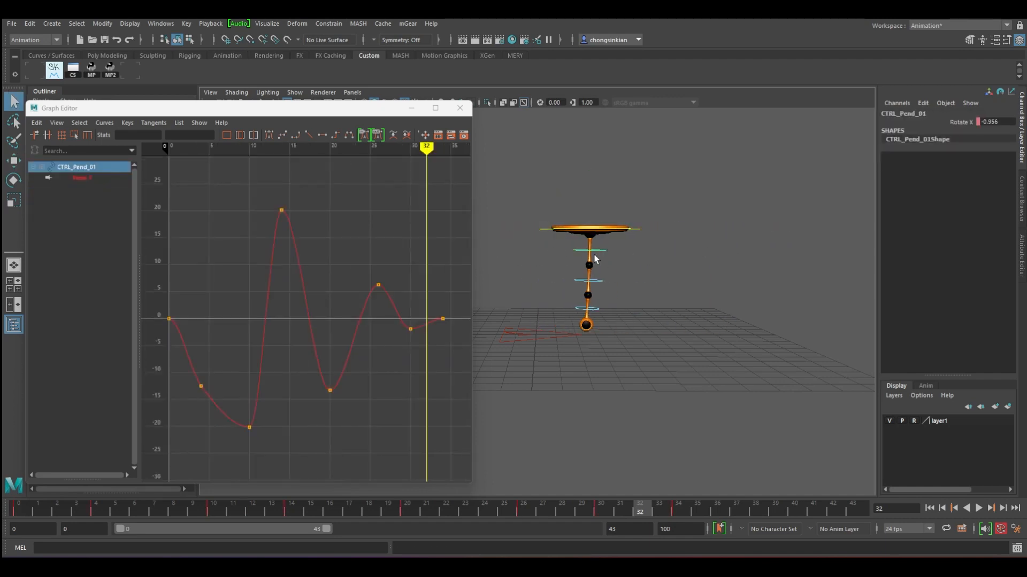
{"action": "left_click", "coordinate": [638, 231]}
{"action": "left_click", "coordinate": [594, 249]}
{"action": "left_click", "coordinate": [640, 233]}
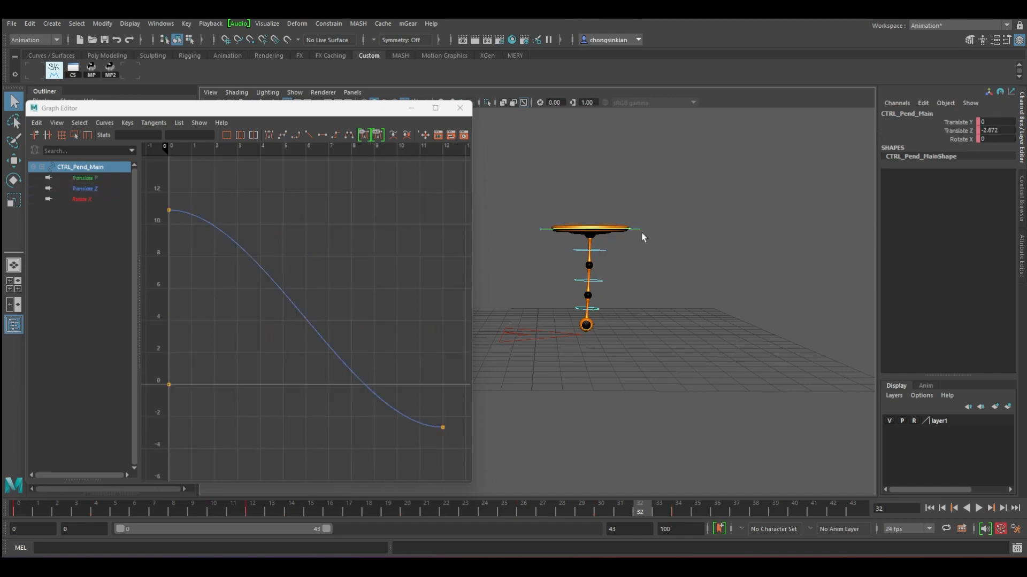
{"action": "left_click", "coordinate": [603, 255]}
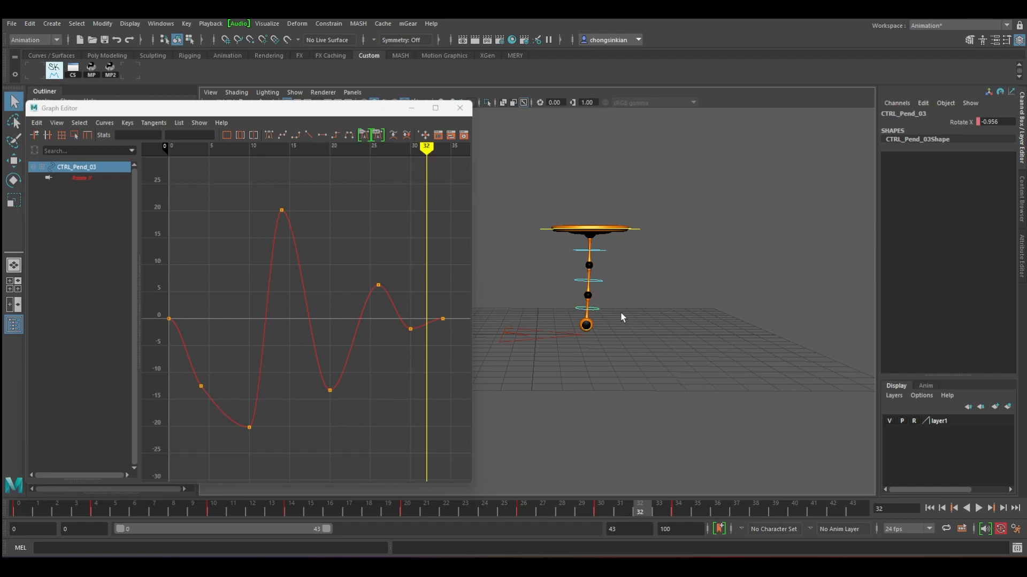
{"action": "left_click", "coordinate": [600, 277], "text": "shift"}
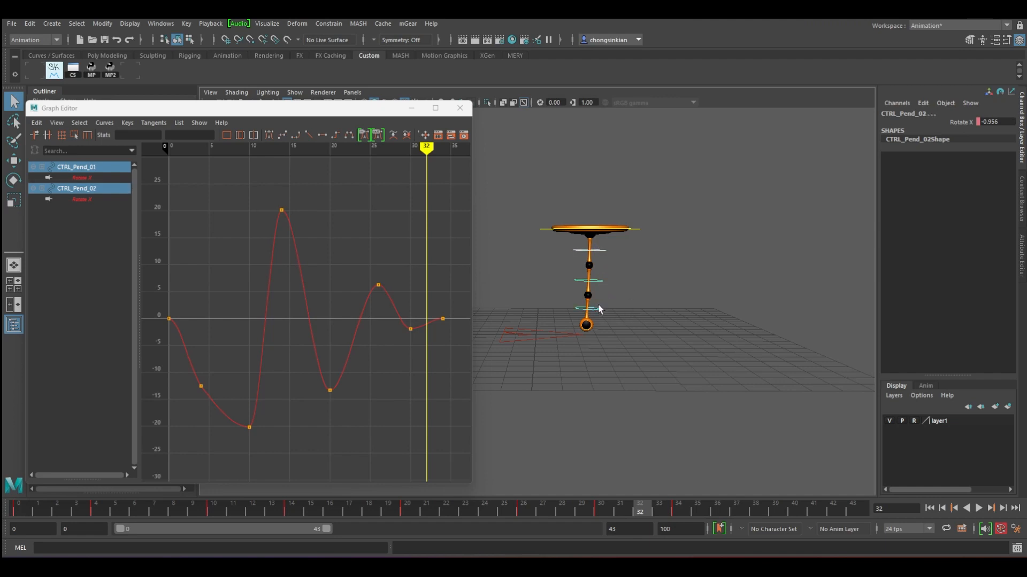
{"action": "left_click", "coordinate": [598, 310], "text": "shift"}
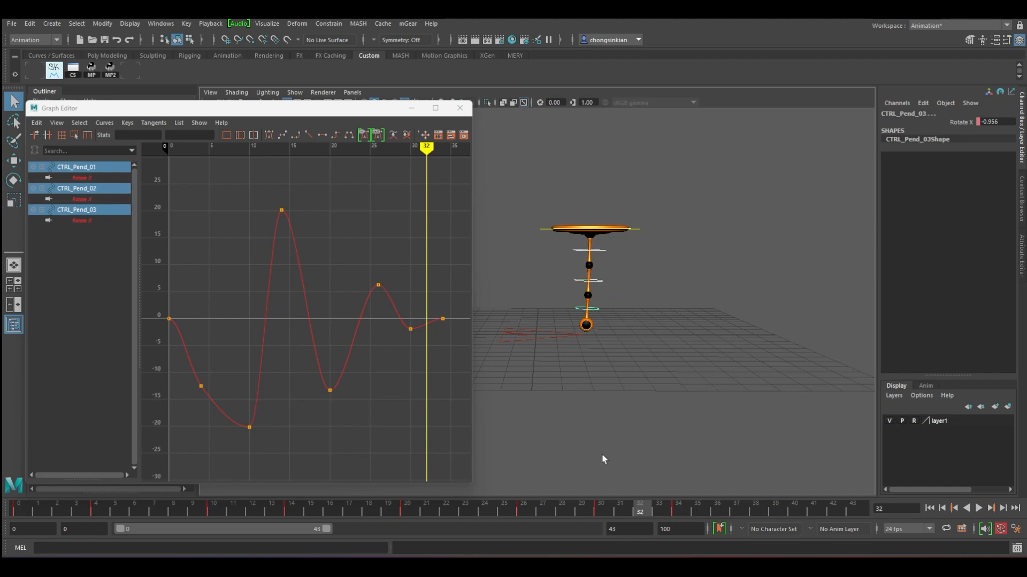
Step: Shift all Rotate X keys of CTRL_Pend_02 and CTRL_Pend_03 forward by one frame, leaving out CTRL_Pend_01
{"action": "left_click", "coordinate": [600, 306], "text": "ctrl"}
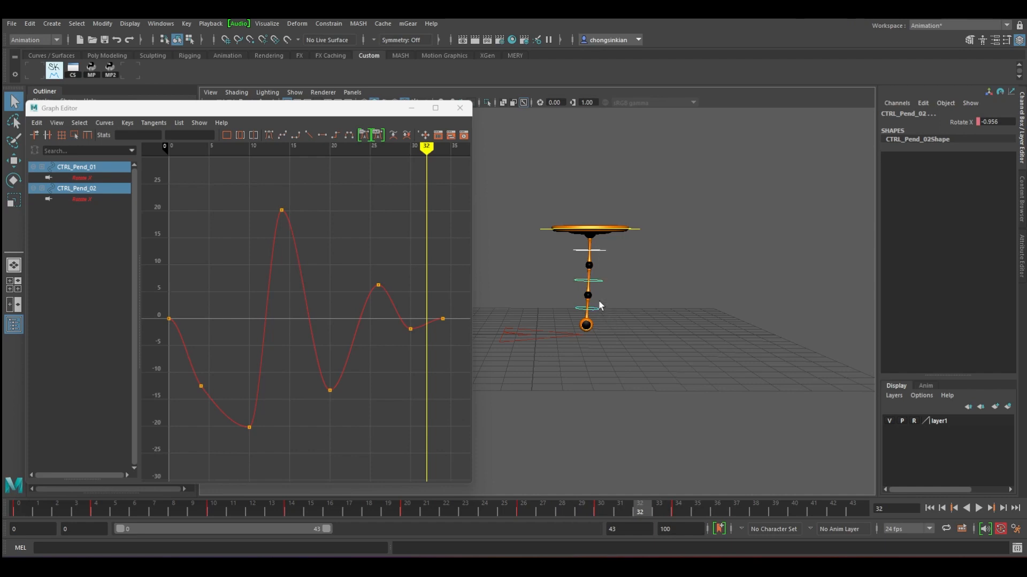
{"action": "left_click", "coordinate": [598, 251]}
{"action": "key", "text": "w"}
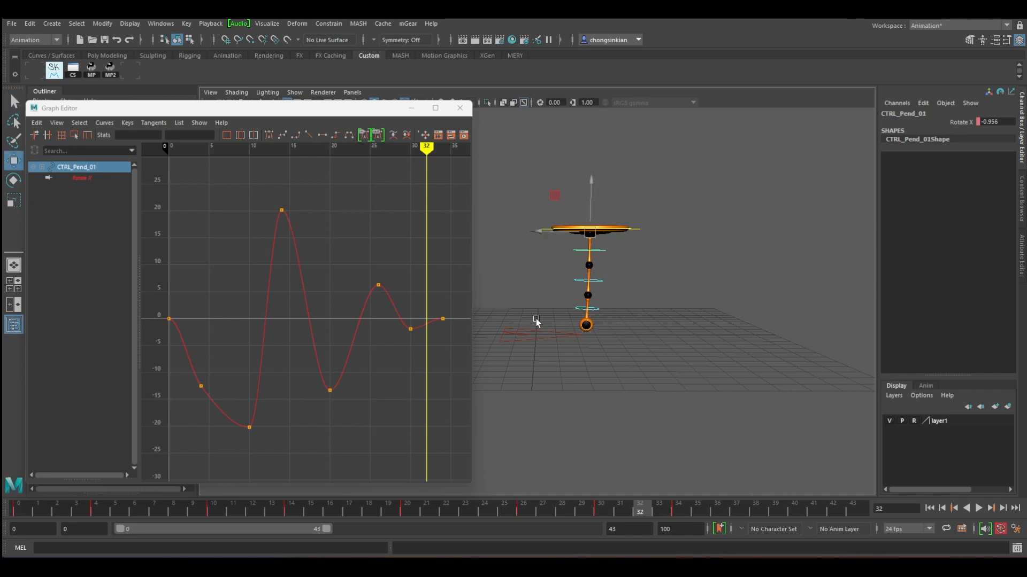
{"action": "left_click", "coordinate": [600, 282], "text": "shift"}
{"action": "left_click", "coordinate": [599, 309], "text": "shift"}
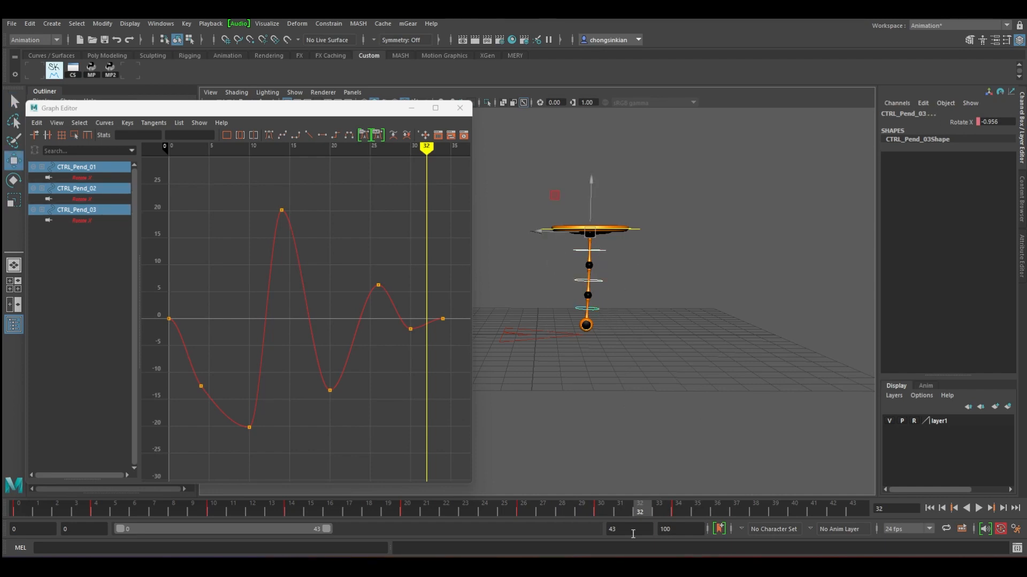
{"action": "left_click_drag", "start_coordinate": [522, 508], "coordinate": [388, 508]}
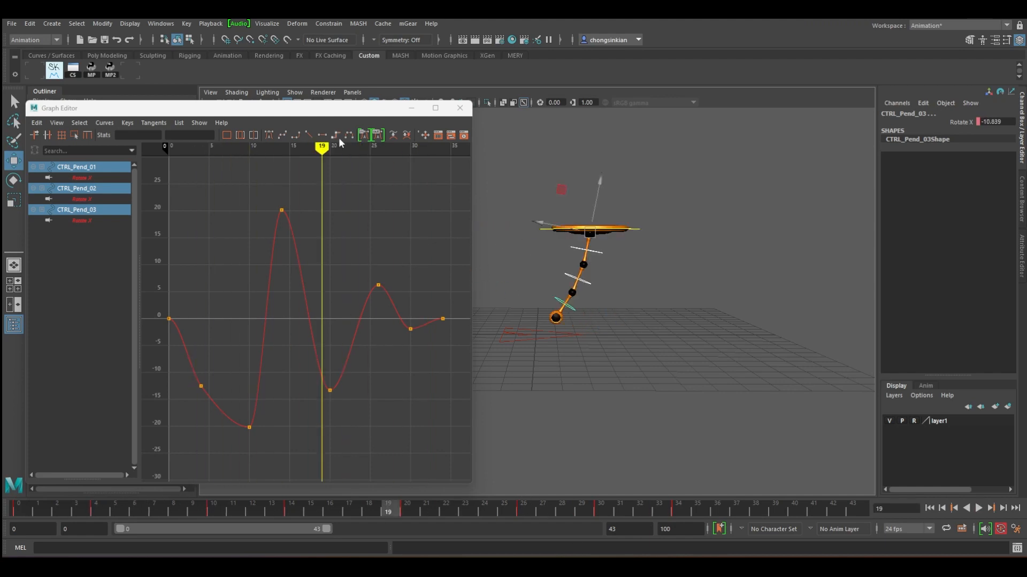
{"action": "left_click_drag", "start_coordinate": [355, 112], "coordinate": [261, 86]}
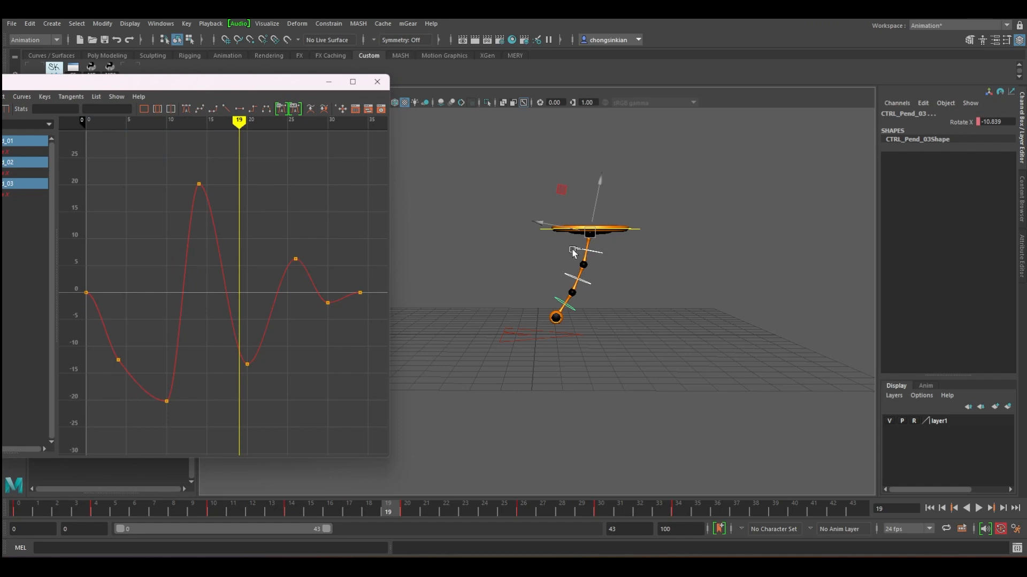
{"action": "left_click_drag", "start_coordinate": [596, 249], "coordinate": [608, 263]}
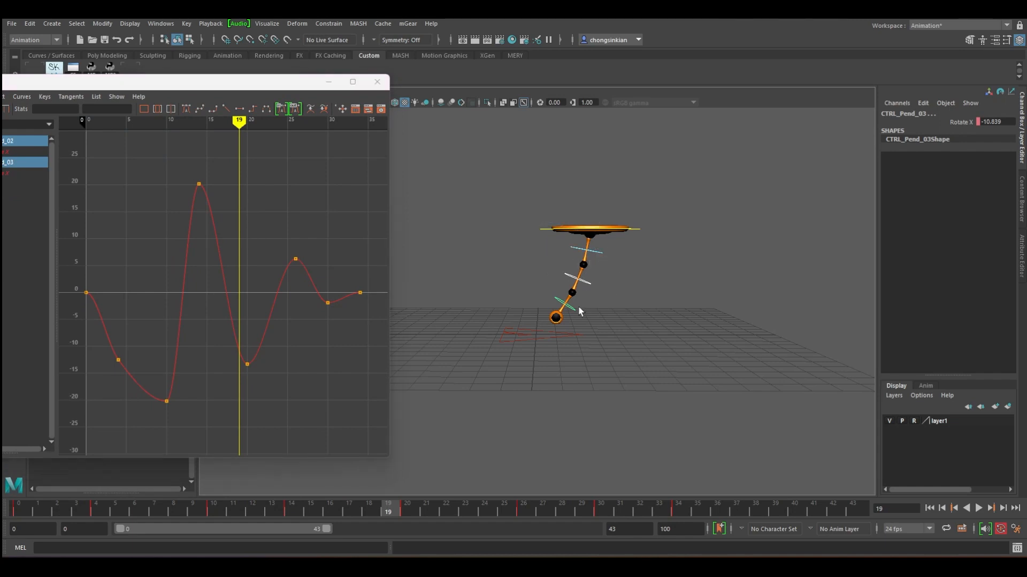
{"action": "left_click_drag", "start_coordinate": [16, 511], "coordinate": [698, 515], "text": "shift"}
{"action": "left_click_drag", "start_coordinate": [361, 512], "coordinate": [373, 513]}
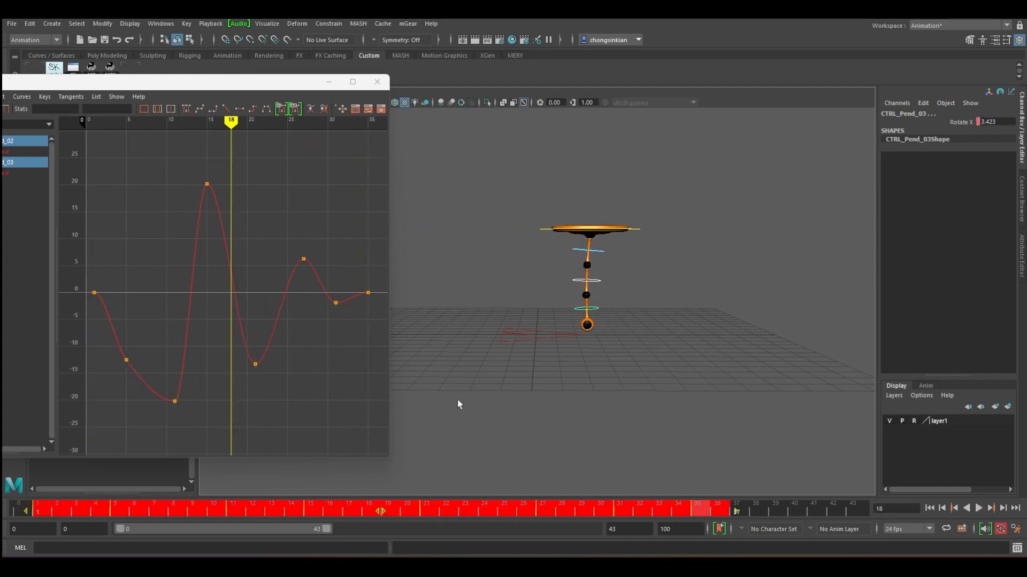
Step: Shift the keys of CTRL_Pend_03 alone forward by one more frame and play back the animation
{"action": "left_click", "coordinate": [599, 313]}
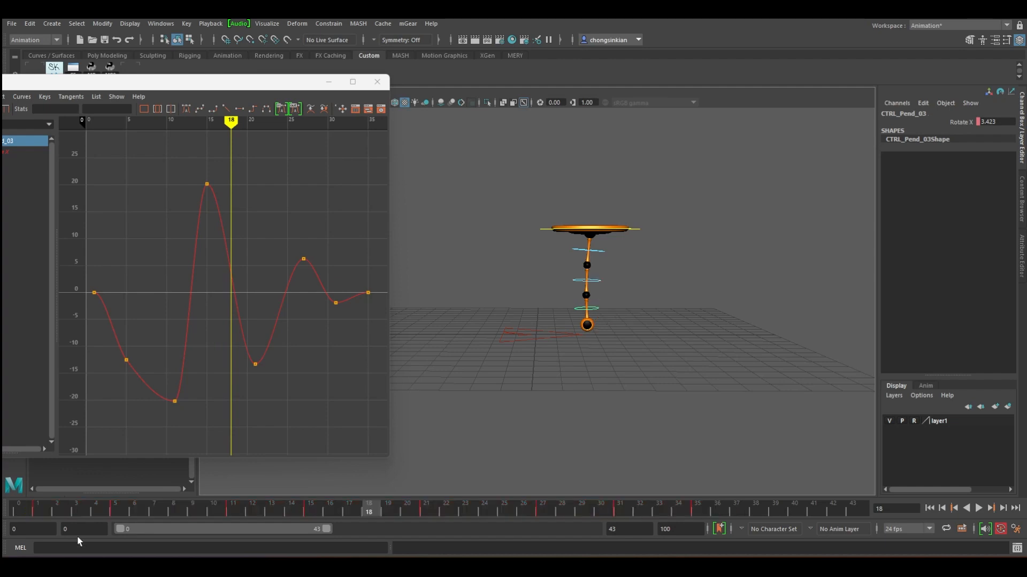
{"action": "left_click_drag", "start_coordinate": [35, 511], "coordinate": [709, 512], "text": "shift"}
{"action": "left_click_drag", "start_coordinate": [367, 513], "coordinate": [389, 513]}
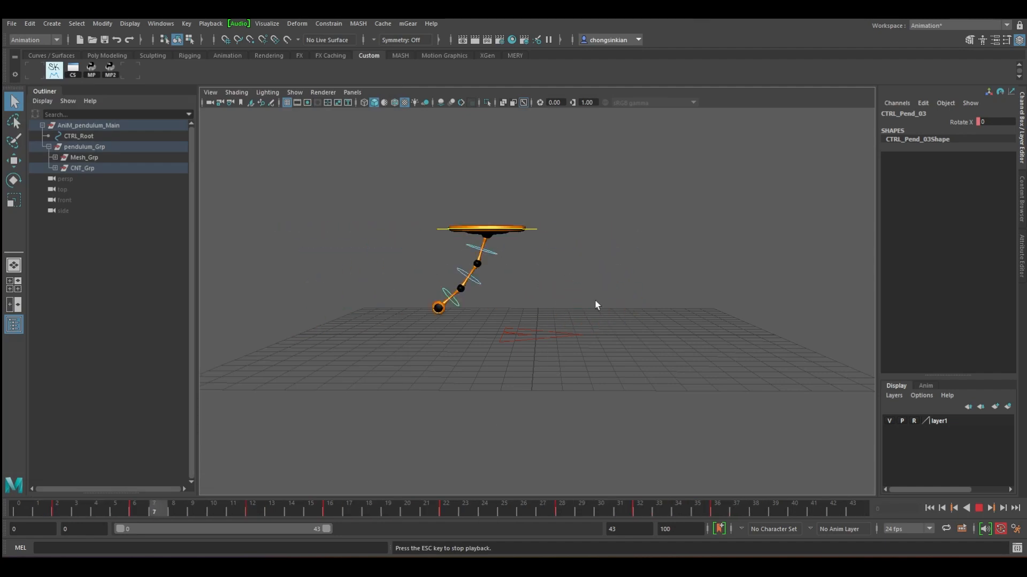
{"action": "key", "text": "Escape"}
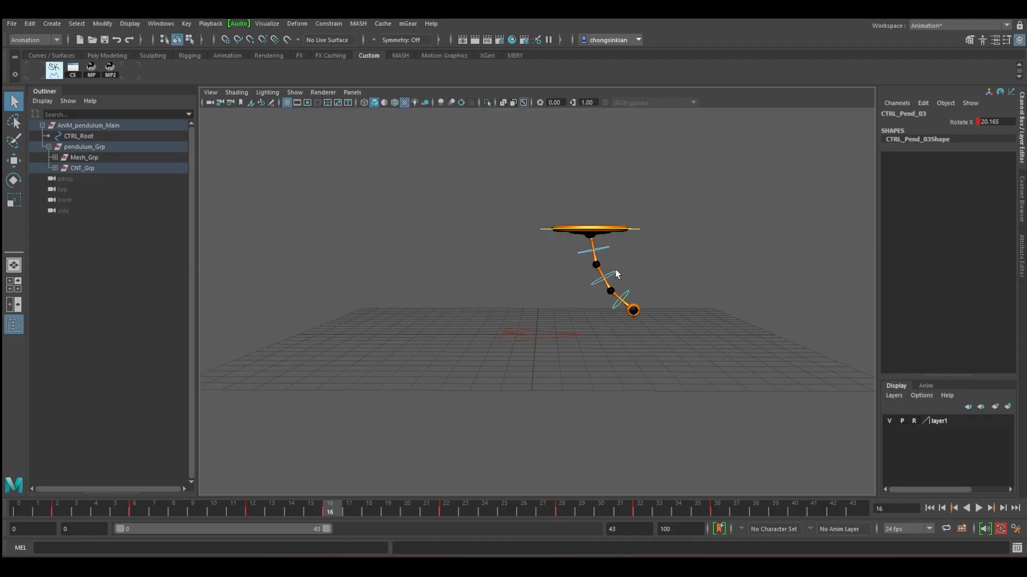
Step: Shift the keys of CTRL_Pend_02 and CTRL_Pend_03 forward by another frame, and those of CTRL_Pend_03 by one extra frame
{"action": "left_click", "coordinate": [627, 296]}
{"action": "left_click_drag", "start_coordinate": [39, 511], "coordinate": [729, 510], "text": "shift"}
{"action": "left_click_drag", "start_coordinate": [381, 511], "coordinate": [401, 512]}
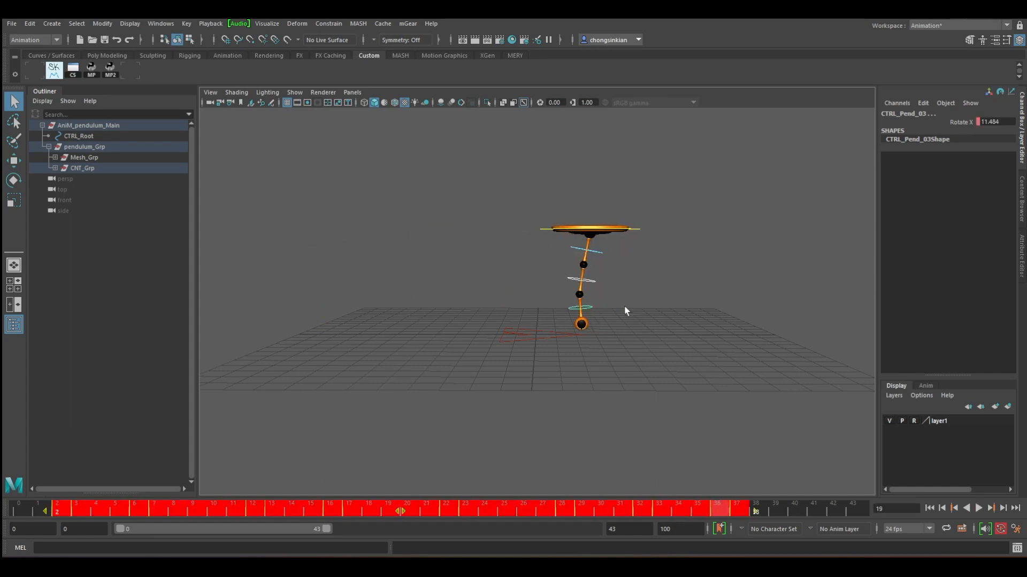
{"action": "left_click", "coordinate": [590, 307]}
{"action": "left_click_drag", "start_coordinate": [79, 508], "coordinate": [777, 510], "text": "shift"}
{"action": "left_click", "coordinate": [446, 511]}
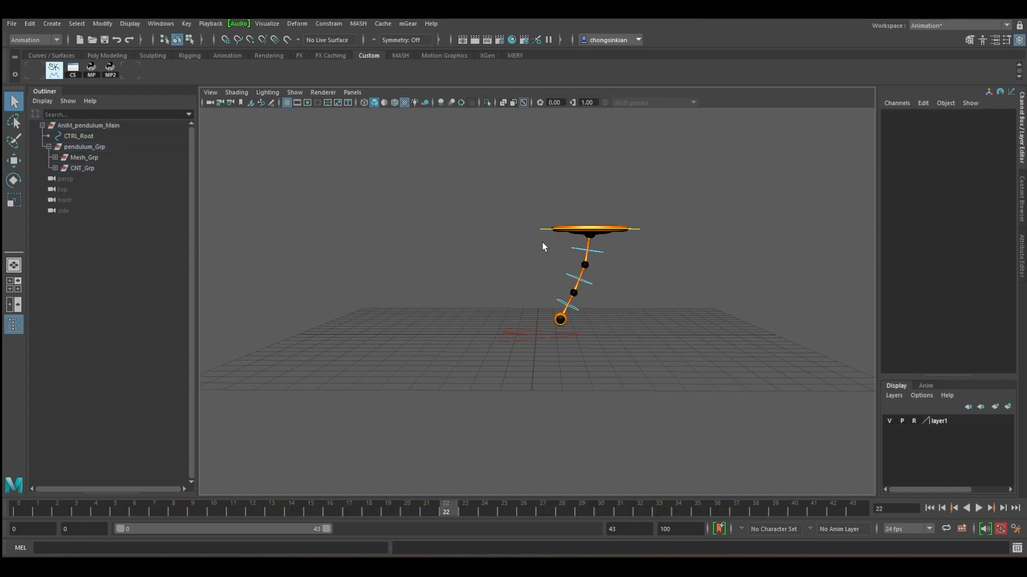
Step: Examine the staggered Rotate X curves of all three segment controls in the Graph Editor and play back the swing
{"action": "left_click_drag", "start_coordinate": [542, 243], "coordinate": [615, 316]}
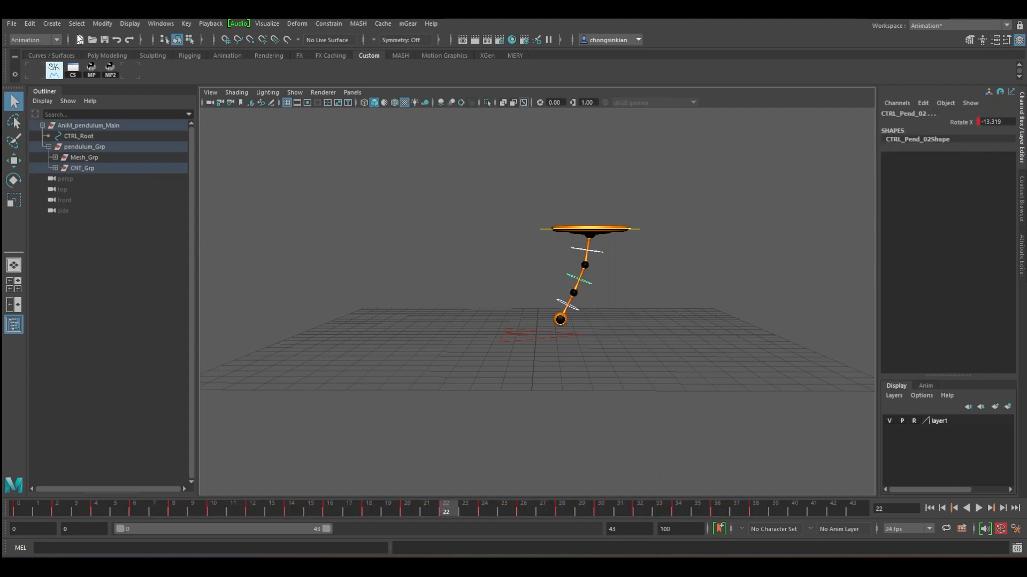
{"action": "left_click", "coordinate": [32, 68]}
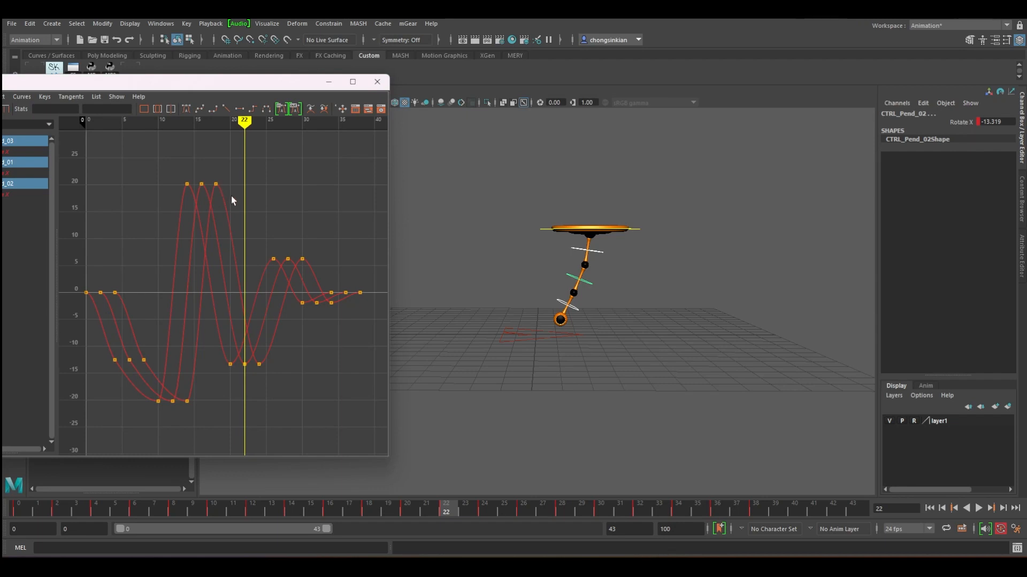
{"action": "left_click", "coordinate": [328, 81]}
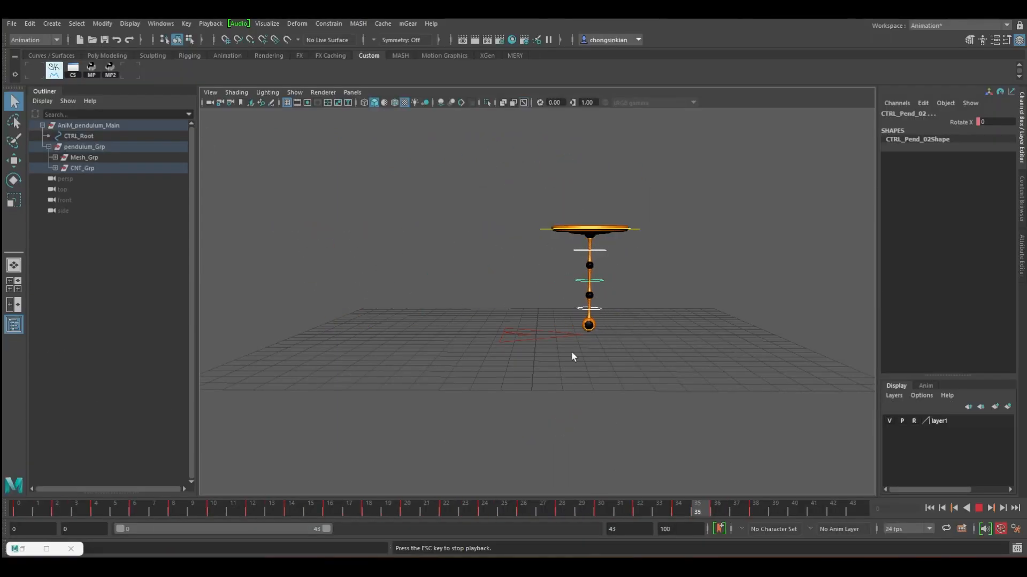
{"action": "key", "text": "Escape"}
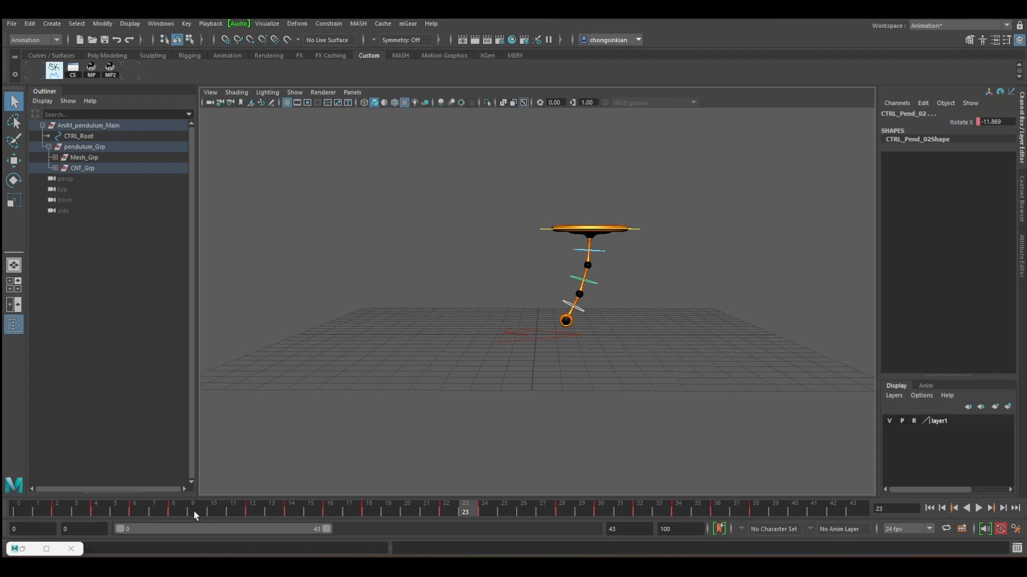
Step: Undo the frame offsets on the segment controls' keys, play back and scrub the swing, and return to frame 0
{"action": "left_click", "coordinate": [672, 252]}
{"action": "left_click_drag", "start_coordinate": [563, 244], "coordinate": [580, 259]}
{"action": "left_click_drag", "start_coordinate": [570, 252], "coordinate": [588, 316]}
{"action": "left_click_drag", "start_coordinate": [256, 511], "coordinate": [411, 509]}
{"action": "key", "text": "ctrl+z"}
{"action": "key", "text": "ctrl+z"}
{"action": "key", "text": "ctrl+z"}
{"action": "key", "text": "ctrl+z"}
{"action": "key", "text": "ctrl+z"}
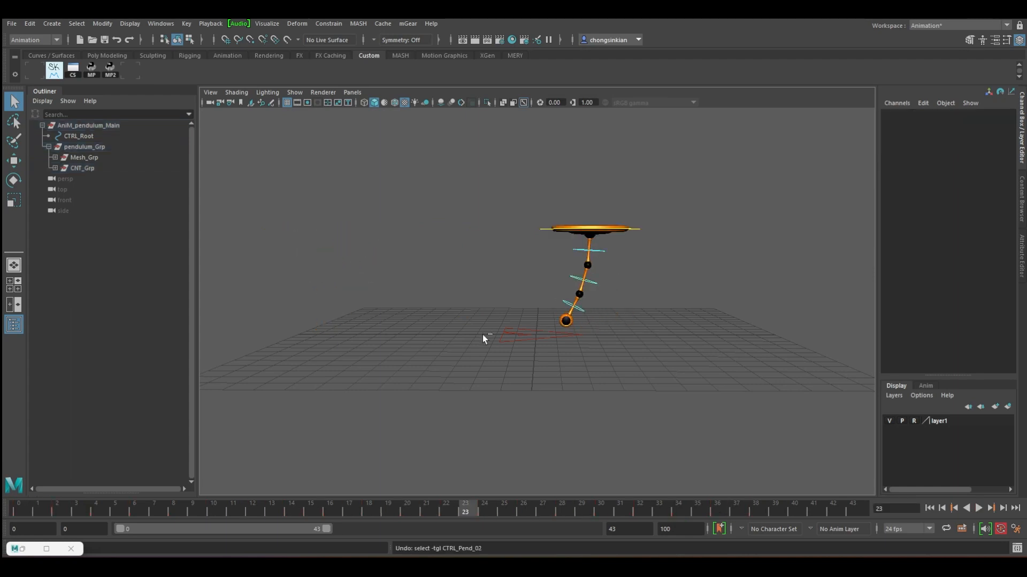
{"action": "key", "text": "alt+v"}
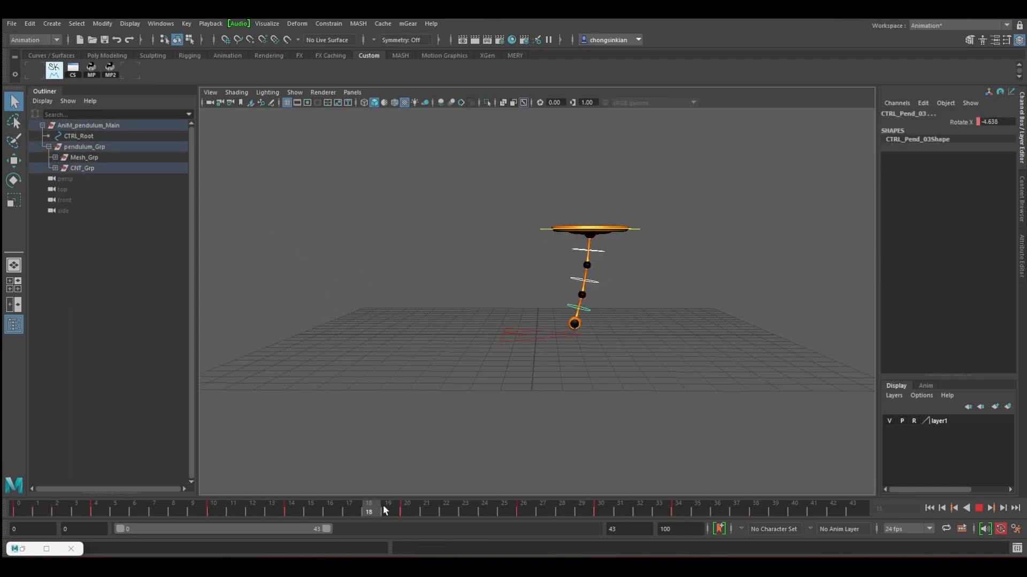
{"action": "left_click_drag", "start_coordinate": [616, 506], "coordinate": [155, 504]}
{"action": "key", "text": "alt+shift+v"}
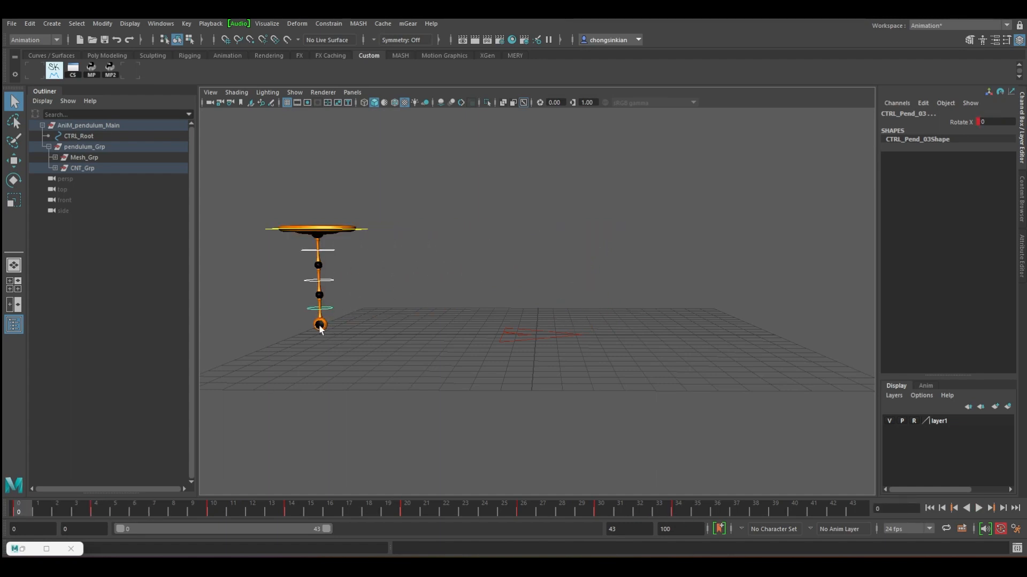
Step: Key the three segment controls at frame 2 with a Rotate X of about -6.09
{"action": "key", "text": "alt+period"}
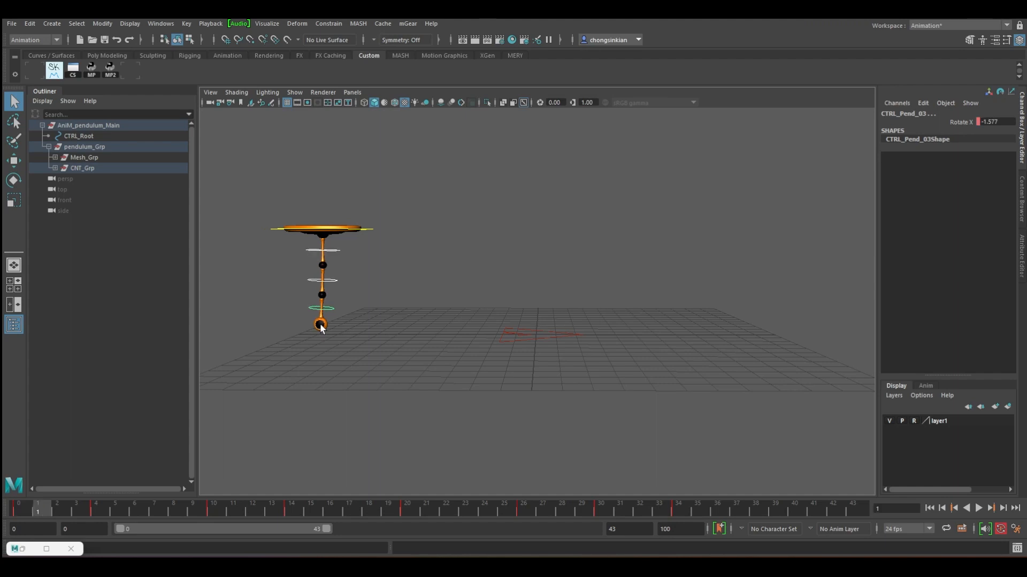
{"action": "key", "text": "alt+period"}
{"action": "left_click_drag", "start_coordinate": [310, 248], "coordinate": [362, 317]}
{"action": "key", "text": "e"}
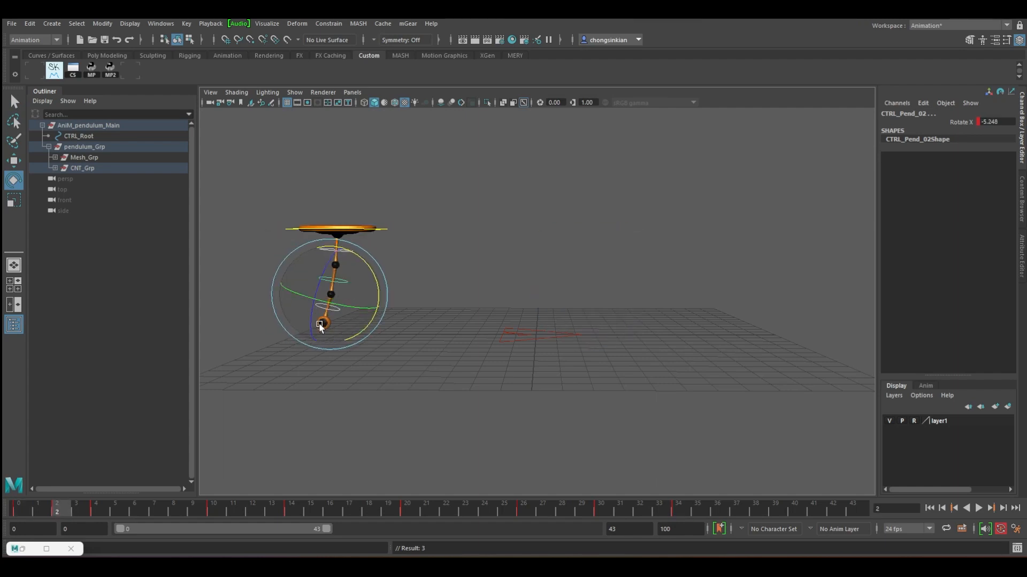
{"action": "left_click_drag", "start_coordinate": [320, 326], "coordinate": [370, 325]}
{"action": "key", "text": "s"}
{"action": "key", "text": "comma"}
{"action": "key", "text": "period"}
{"action": "key", "text": "period"}
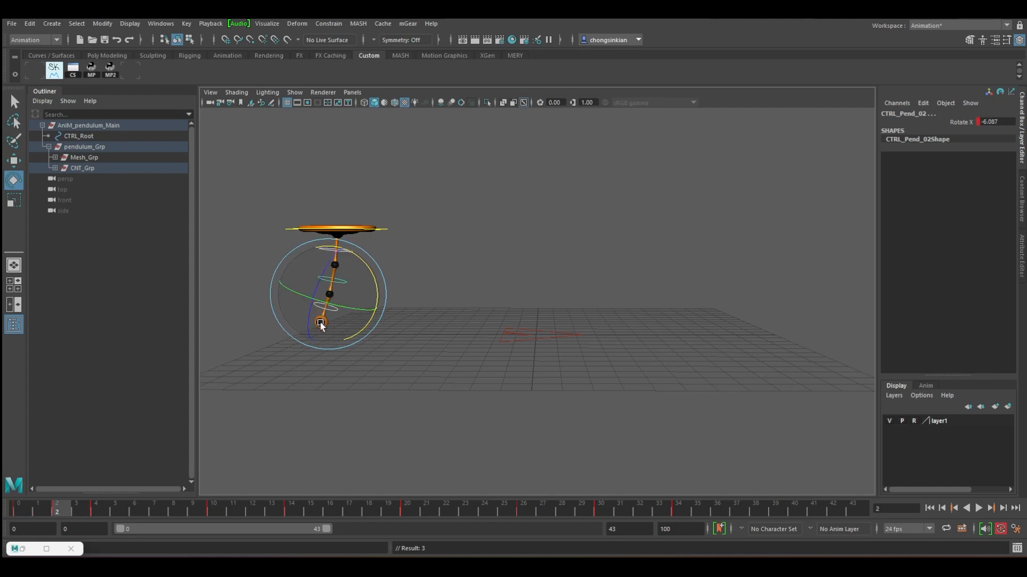
Step: Rotate the three segment controls to a Rotate X of about -16.49 at frame 4, key them, and compare the neighbouring poses
{"action": "key", "text": "comma"}
{"action": "key", "text": "period"}
{"action": "left_click_drag", "start_coordinate": [402, 333], "coordinate": [402, 331]}
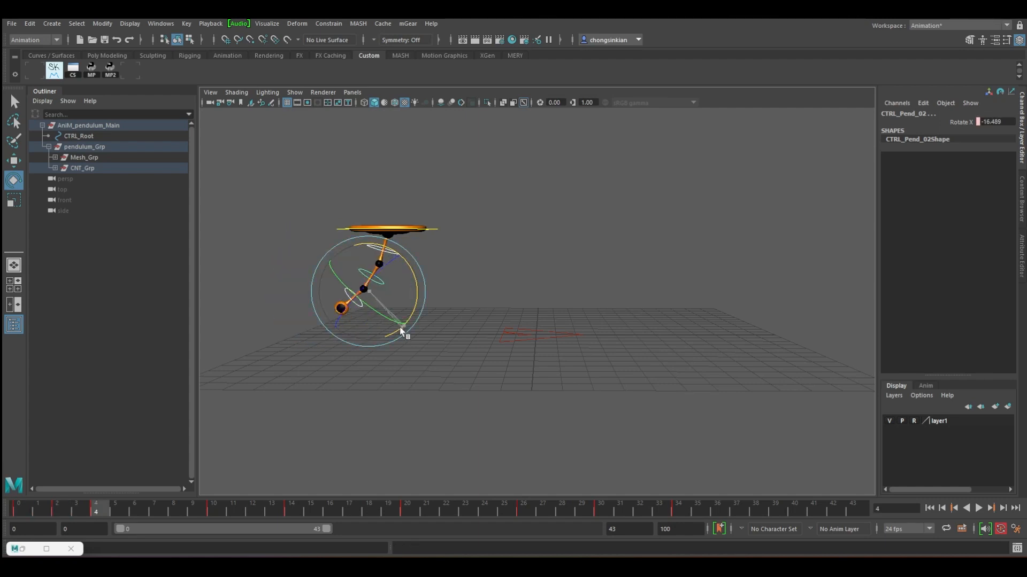
{"action": "key", "text": "s"}
{"action": "key", "text": "comma"}
{"action": "key", "text": "period"}
{"action": "key", "text": "comma"}
{"action": "key", "text": "period"}
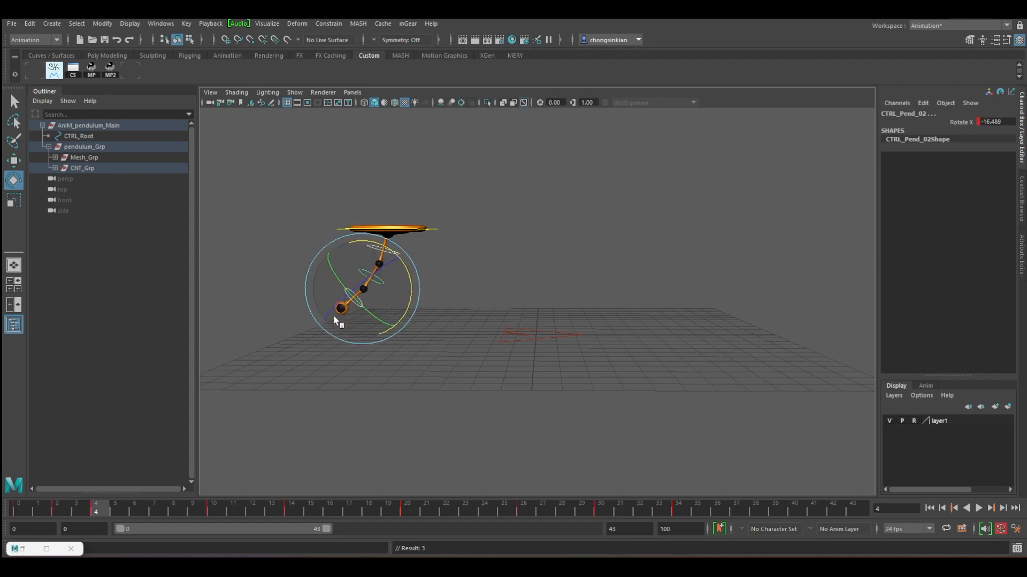
{"action": "key", "text": "comma"}
{"action": "key", "text": "period"}
{"action": "key", "text": "comma"}
Step: Step back and forth around frames 10 to 12 to examine how the segments swing through after the main control stops
{"action": "left_click_drag", "start_coordinate": [154, 509], "coordinate": [220, 511]}
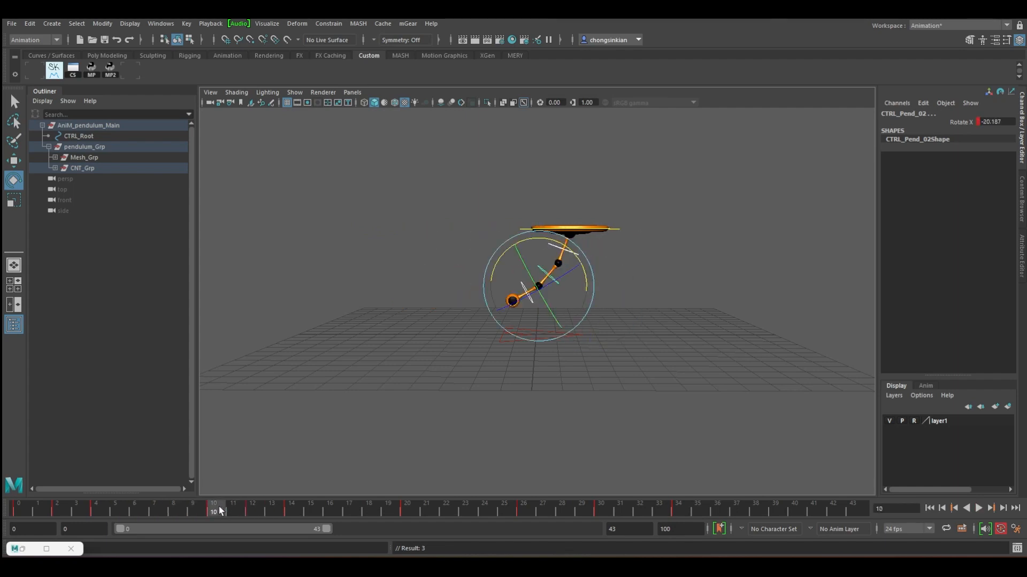
{"action": "key", "text": "period"}
{"action": "key", "text": "comma"}
{"action": "key", "text": "period"}
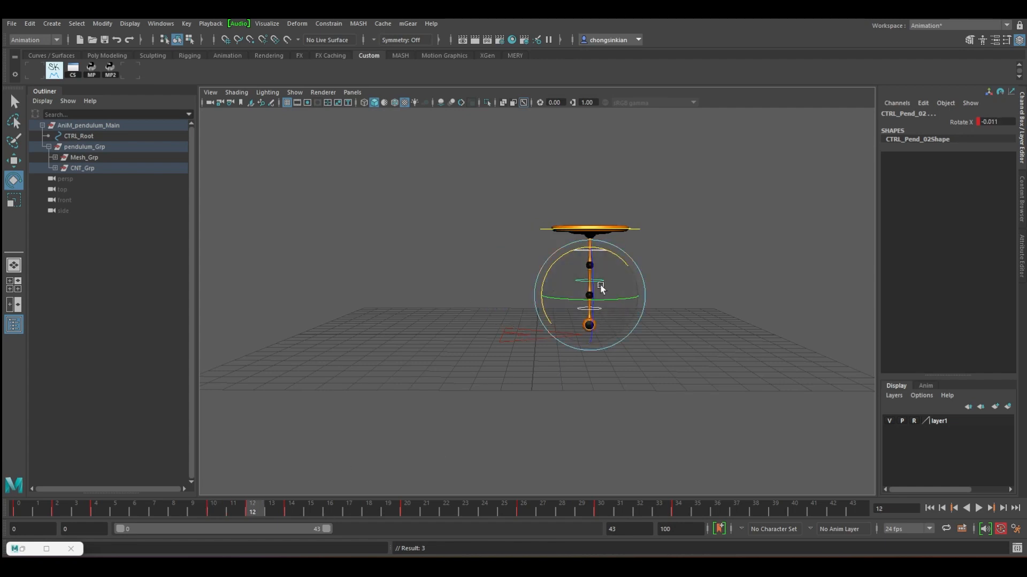
{"action": "key", "text": "comma"}
{"action": "key", "text": "period"}
{"action": "key", "text": "comma"}
{"action": "key", "text": "period"}
{"action": "key", "text": "comma"}
{"action": "key", "text": "comma"}
{"action": "key", "text": "period"}
{"action": "key", "text": "period"}
Step: Rotate CTRL_Pend_02 and CTRL_Pend_03 to a Rotate X of about -15.71 at frame 12 and key them
{"action": "key", "text": "q"}
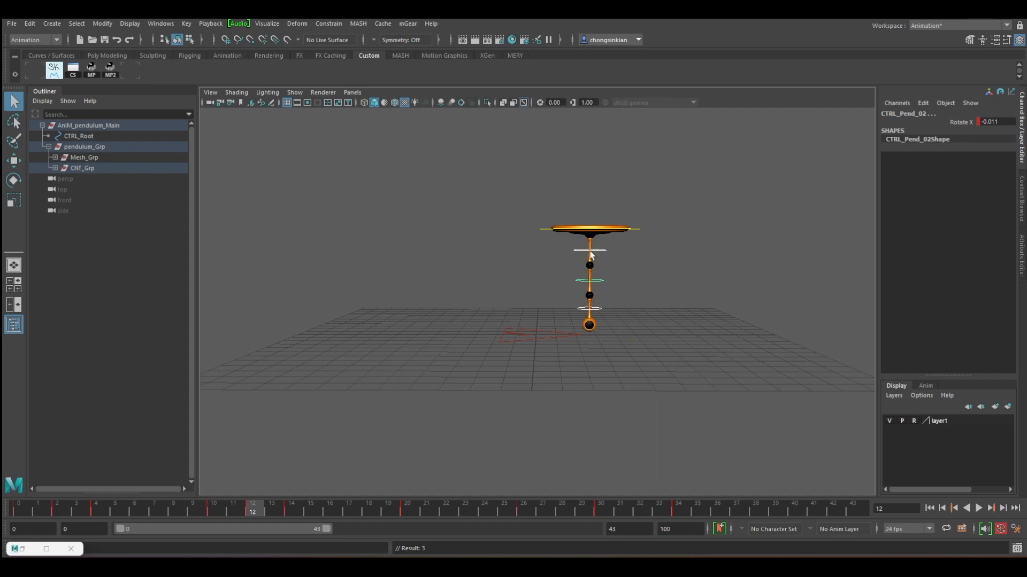
{"action": "left_click", "coordinate": [599, 309], "text": "shift"}
{"action": "key", "text": "e"}
{"action": "left_click_drag", "start_coordinate": [551, 293], "coordinate": [545, 281]}
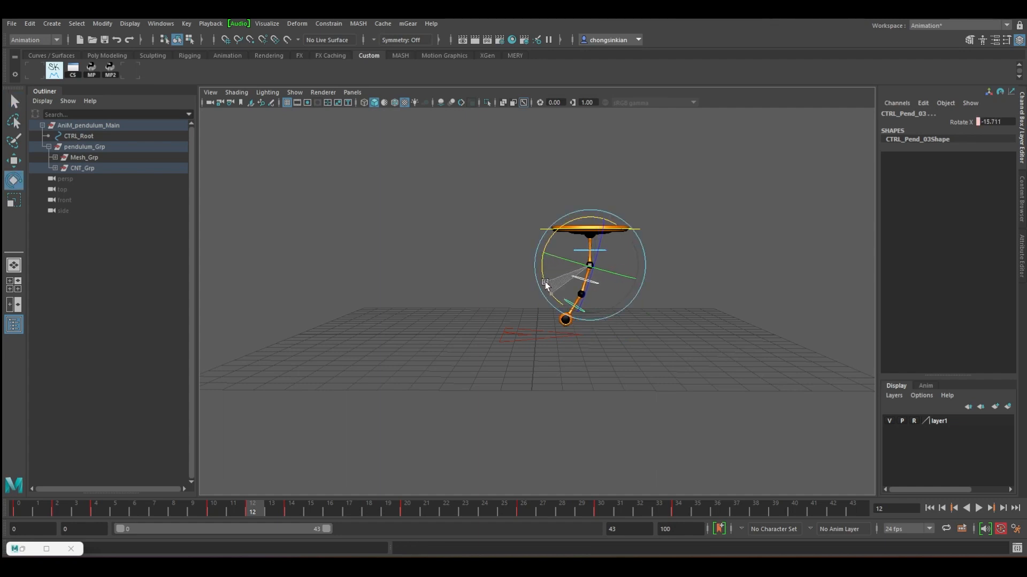
{"action": "key", "text": "s"}
Step: Check the poses from frame 8 onward and increase the lower segments' drag at frame 12 to a Rotate X of -21.3
{"action": "left_click", "coordinate": [212, 511]}
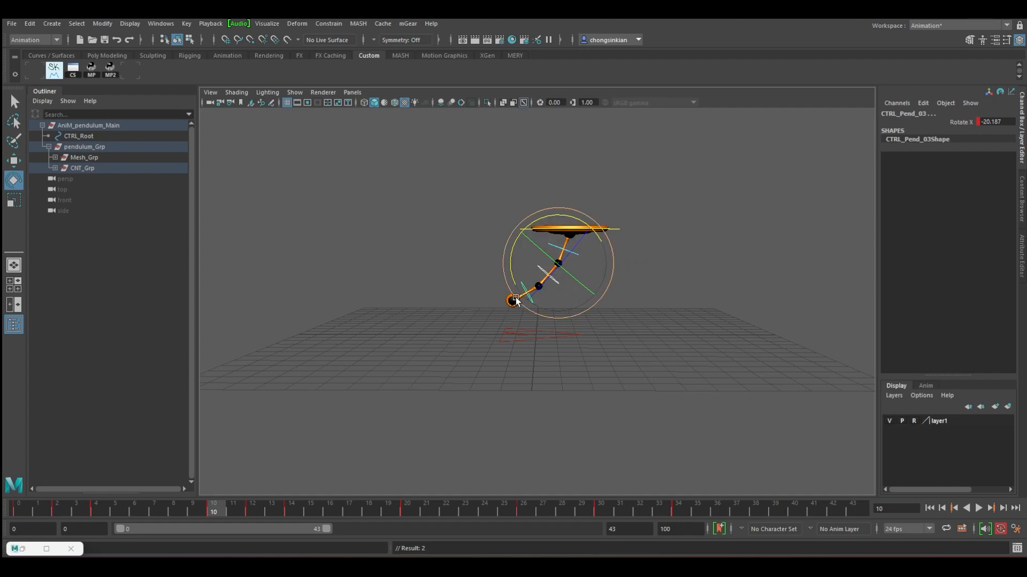
{"action": "key", "text": "alt+comma"}
{"action": "key", "text": "alt+comma"}
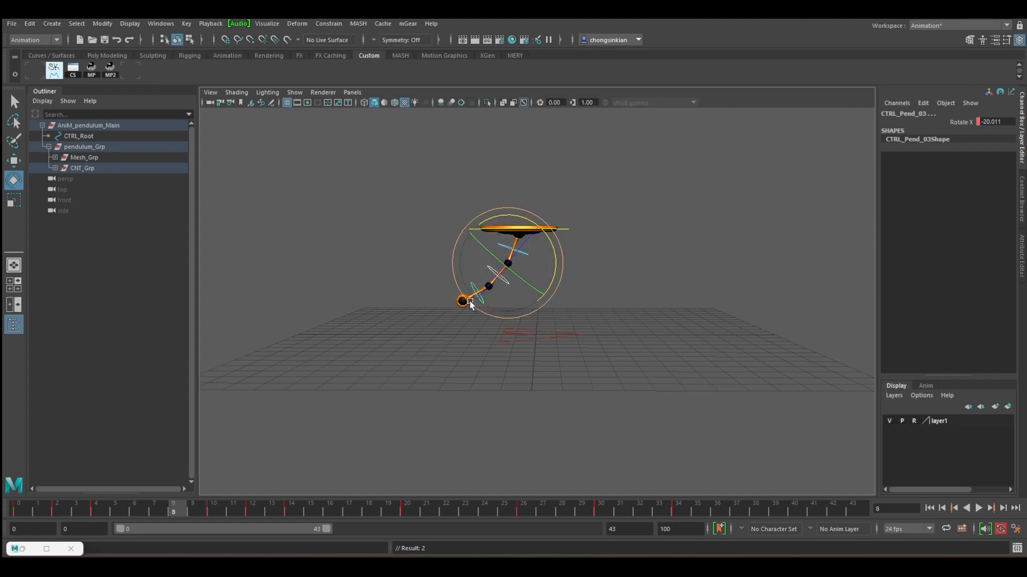
{"action": "key", "text": "alt+period"}
{"action": "key", "text": "period"}
{"action": "key", "text": "period"}
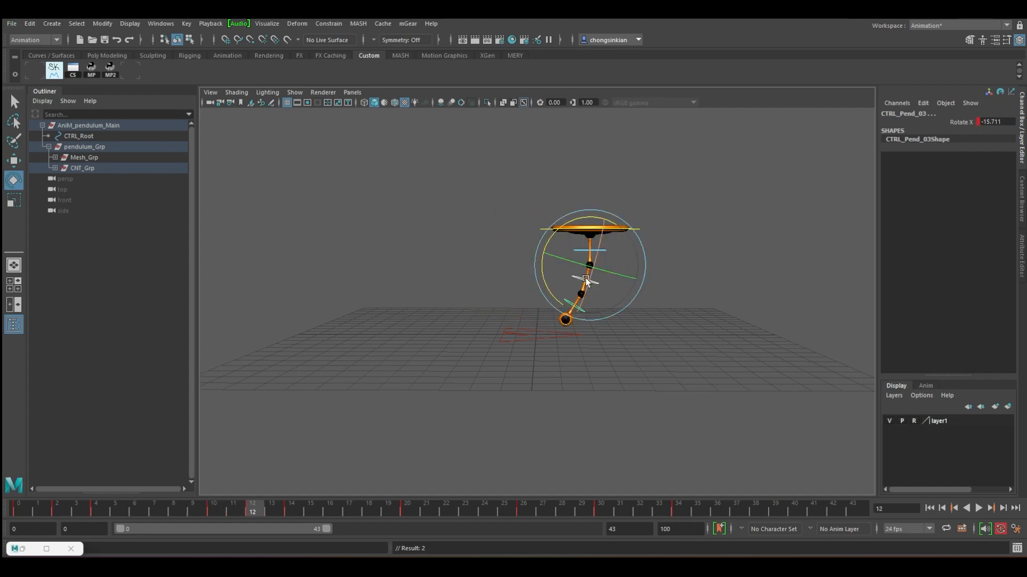
{"action": "left_click_drag", "start_coordinate": [543, 269], "coordinate": [544, 264]}
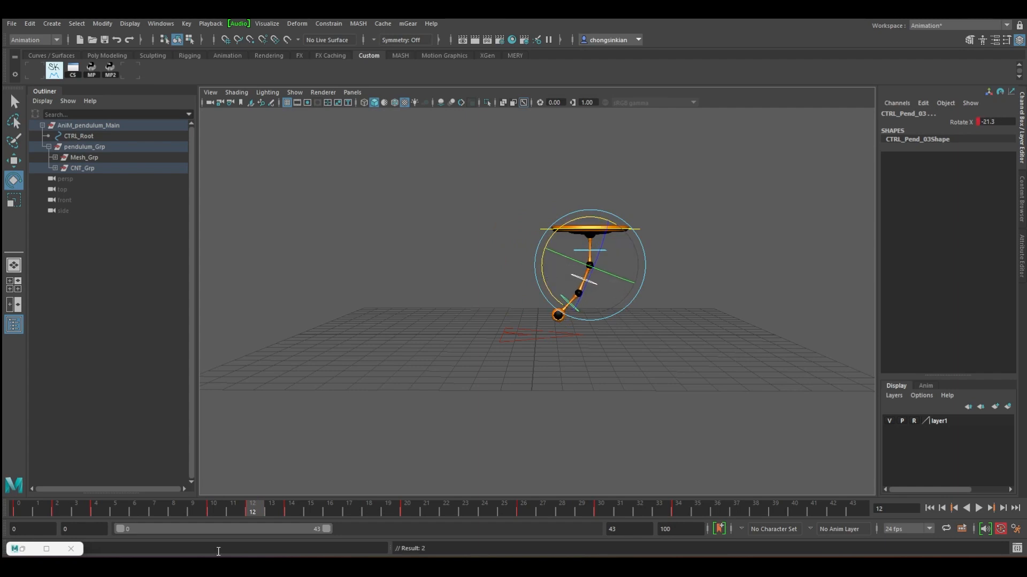
Step: Rotate CTRL_Pend_02 and CTRL_Pend_03 together at frame 14 to a Rotate X of about -18.01
{"action": "left_click_drag", "start_coordinate": [265, 507], "coordinate": [290, 507]}
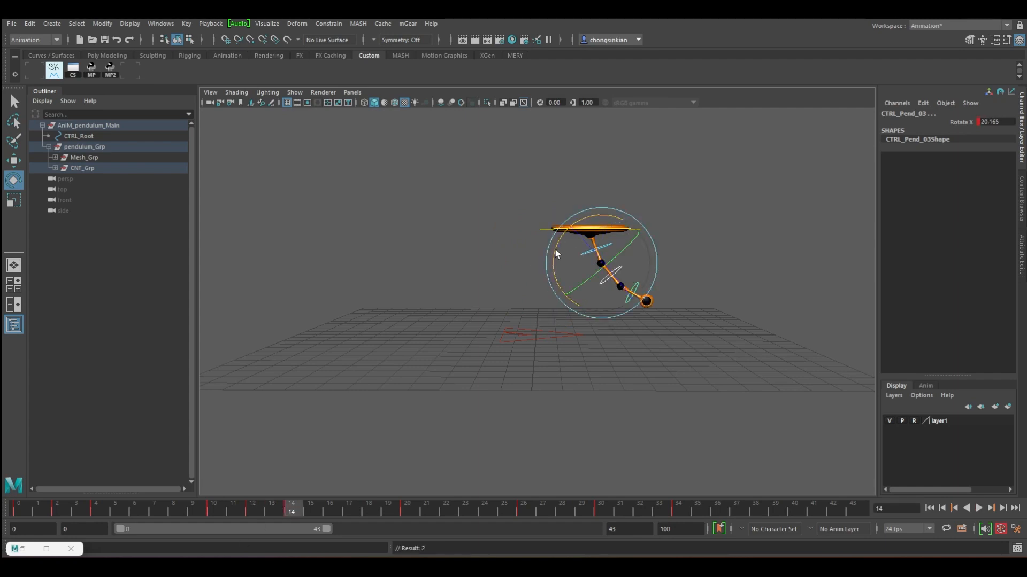
{"action": "left_click_drag", "start_coordinate": [554, 249], "coordinate": [595, 228]}
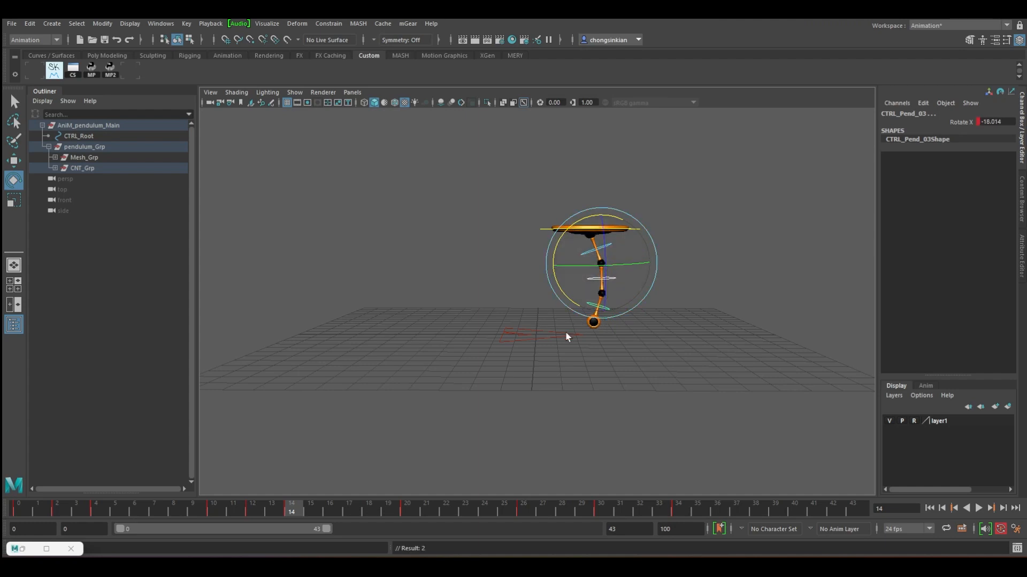
{"action": "left_click", "coordinate": [566, 332]}
Step: Refine the lower segments individually at frame 14, adjusting CTRL_Pend_02 and rotating CTRL_Pend_03 to a Rotate X of about -26.82
{"action": "left_click", "coordinate": [610, 279]}
{"action": "left_click_drag", "start_coordinate": [619, 301], "coordinate": [566, 310]}
{"action": "key", "text": "q"}
{"action": "left_click", "coordinate": [613, 305]}
{"action": "key", "text": "e"}
{"action": "key", "text": "q"}
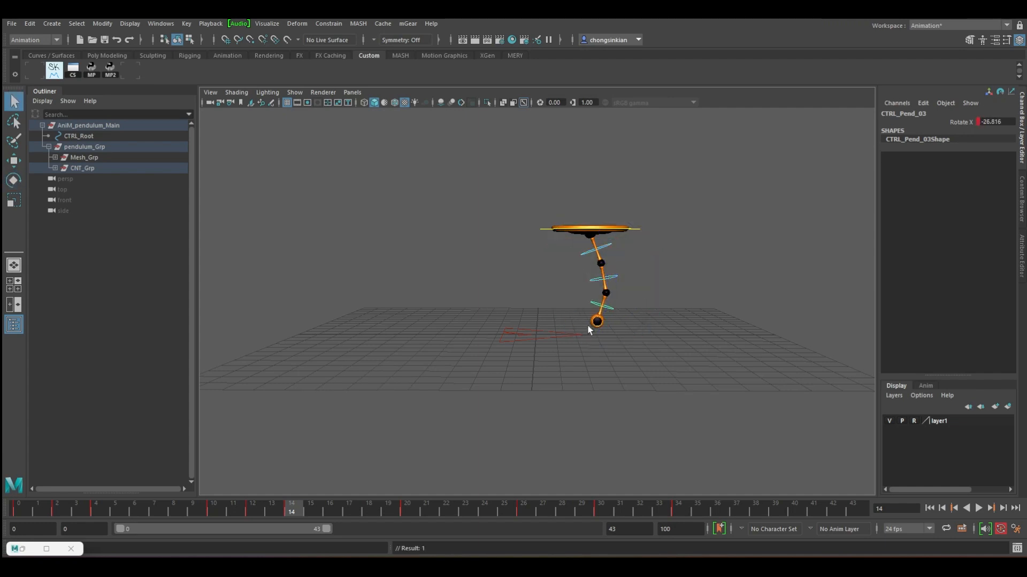
Step: Check the poses at frames 12 and 14, and rotate CTRL_Pend_02 at frame 16 to a Rotate X of about 25.43, keying it
{"action": "key", "text": "comma"}
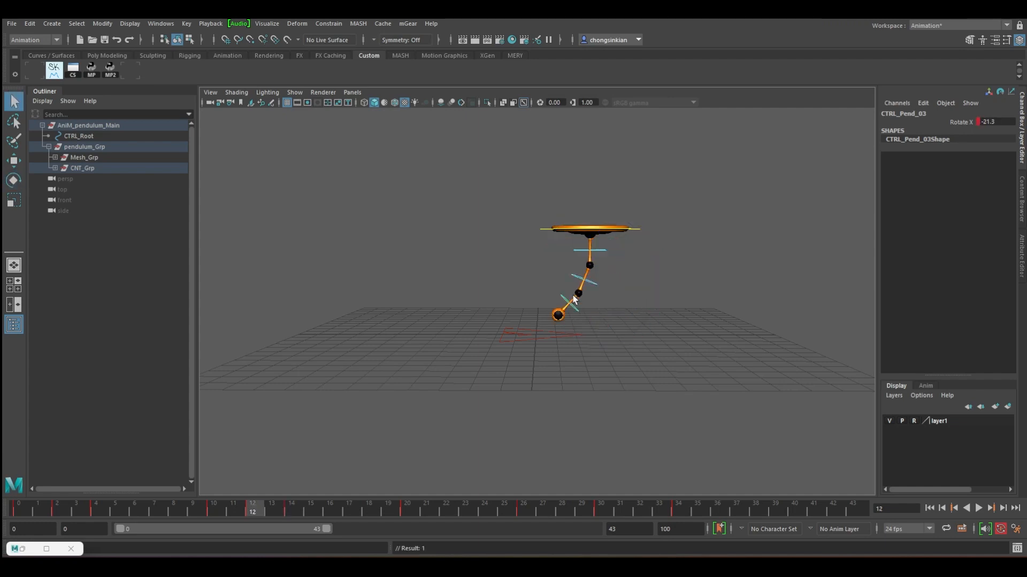
{"action": "key", "text": "period"}
{"action": "key", "text": "alt+v"}
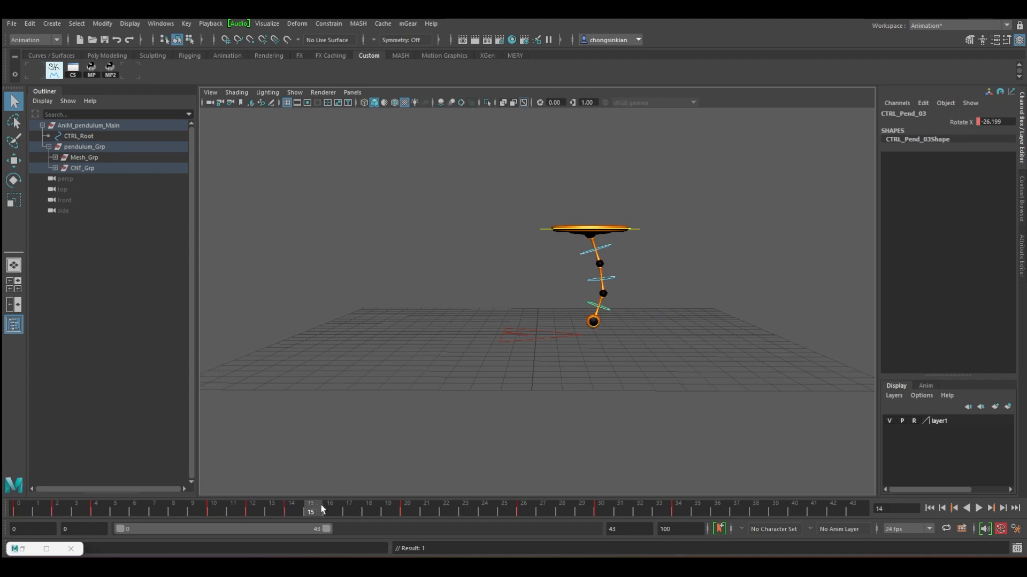
{"action": "left_click_drag", "start_coordinate": [319, 511], "coordinate": [332, 510]}
{"action": "left_click", "coordinate": [598, 280]}
{"action": "key", "text": "e"}
{"action": "left_click_drag", "start_coordinate": [583, 220], "coordinate": [587, 255]}
{"action": "key", "text": "s"}
{"action": "key", "text": "q"}
Step: Rotate CTRL_Pend_03 at frame 16 to a Rotate X of about 35.2 and key it
{"action": "left_click", "coordinate": [630, 291]}
{"action": "key", "text": "e"}
{"action": "key", "text": "s"}
{"action": "key", "text": "q"}
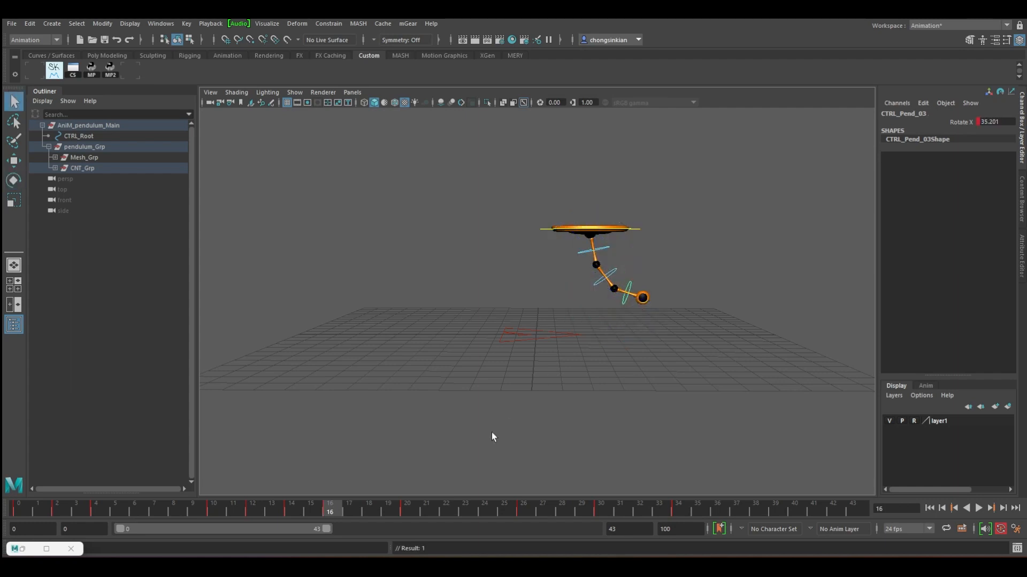
Step: Play back the swing, and rotate all three segment controls together at frame 22 and key them
{"action": "left_click_drag", "start_coordinate": [248, 502], "coordinate": [63, 499]}
{"action": "key", "text": "alt+v"}
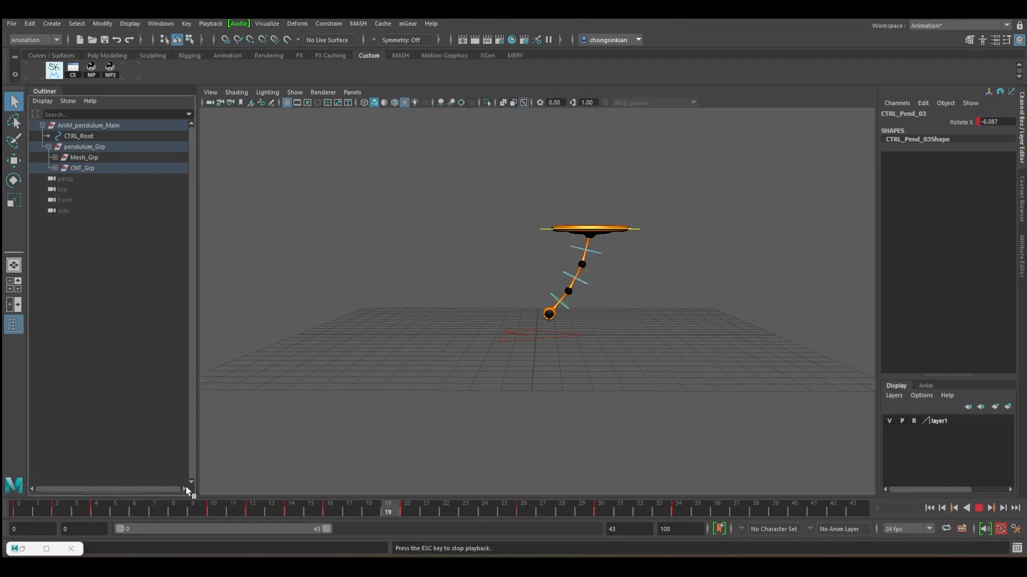
{"action": "key", "text": "alt+v"}
{"action": "left_click_drag", "start_coordinate": [222, 509], "coordinate": [446, 509]}
{"action": "left_click_drag", "start_coordinate": [550, 252], "coordinate": [599, 306]}
{"action": "mouse_move", "coordinate": [450, 508]}
{"action": "left_mouse_down"}
{"action": "mouse_move", "coordinate": [402, 508]}
{"action": "mouse_move", "coordinate": [444, 508]}
{"action": "left_mouse_up"}
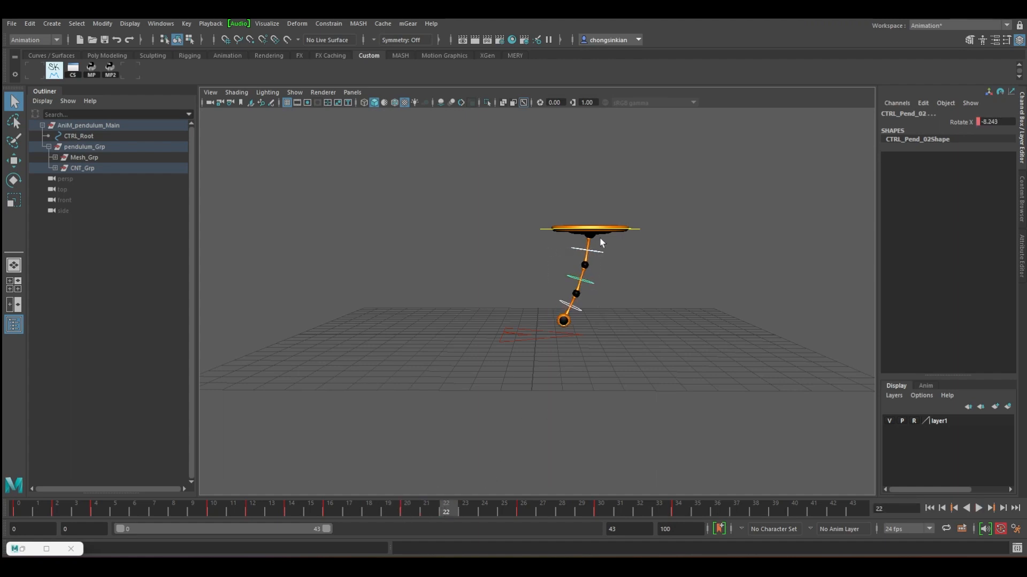
{"action": "key", "text": "e"}
{"action": "left_click_drag", "start_coordinate": [586, 248], "coordinate": [592, 250]}
{"action": "key", "text": "s"}
{"action": "key", "text": "q"}
Step: Rotate the lower segments together at frame 20, refine CTRL_Pend_03 on its own, and key the pose
{"action": "left_click", "coordinate": [403, 509]}
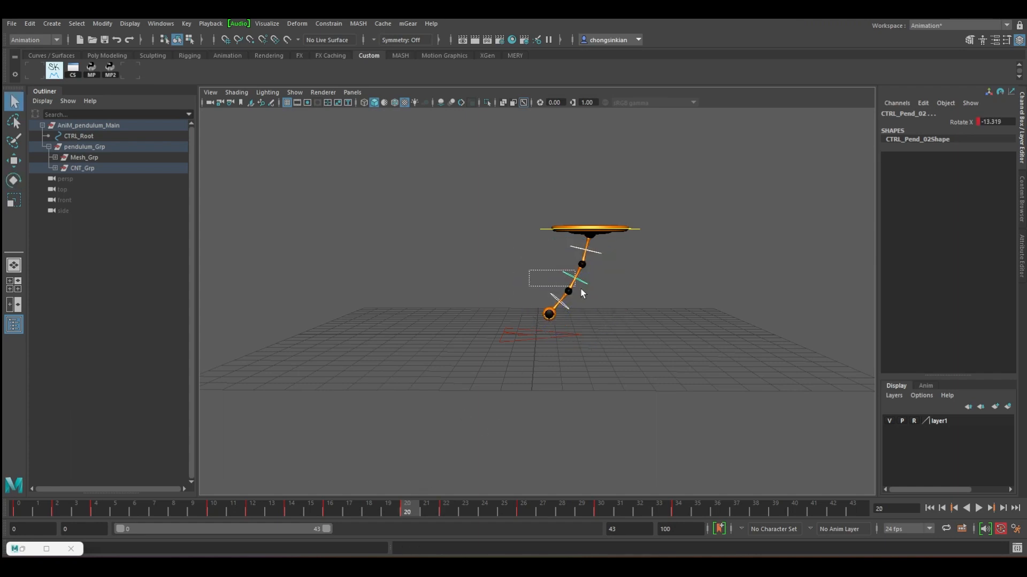
{"action": "left_click_drag", "start_coordinate": [582, 293], "coordinate": [586, 307]}
{"action": "key", "text": "e"}
{"action": "mouse_move", "coordinate": [582, 245]}
{"action": "left_mouse_down"}
{"action": "mouse_move", "coordinate": [559, 246]}
{"action": "mouse_move", "coordinate": [589, 250]}
{"action": "left_mouse_up"}
{"action": "key", "text": "s"}
{"action": "key", "text": "q"}
{"action": "left_click", "coordinate": [587, 305]}
{"action": "key", "text": "e"}
{"action": "key", "text": "s"}
{"action": "key", "text": "q"}
Step: Rotate CTRL_Pend_02 and CTRL_Pend_03 at frame 24, adjust the lowest segment individually, and key the pose
{"action": "left_click_drag", "start_coordinate": [309, 509], "coordinate": [484, 505]}
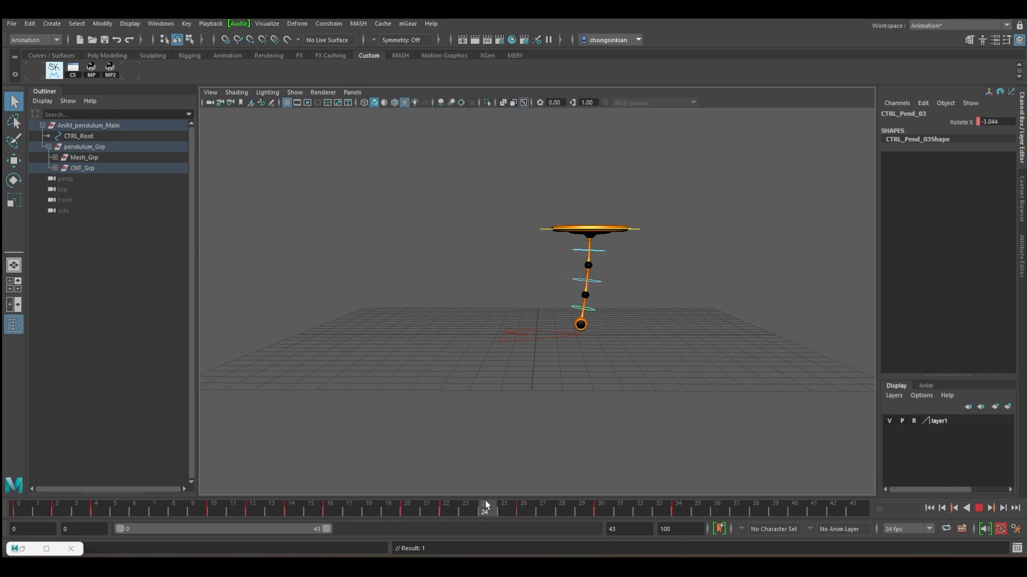
{"action": "left_click", "coordinate": [587, 280]}
{"action": "key", "text": "e"}
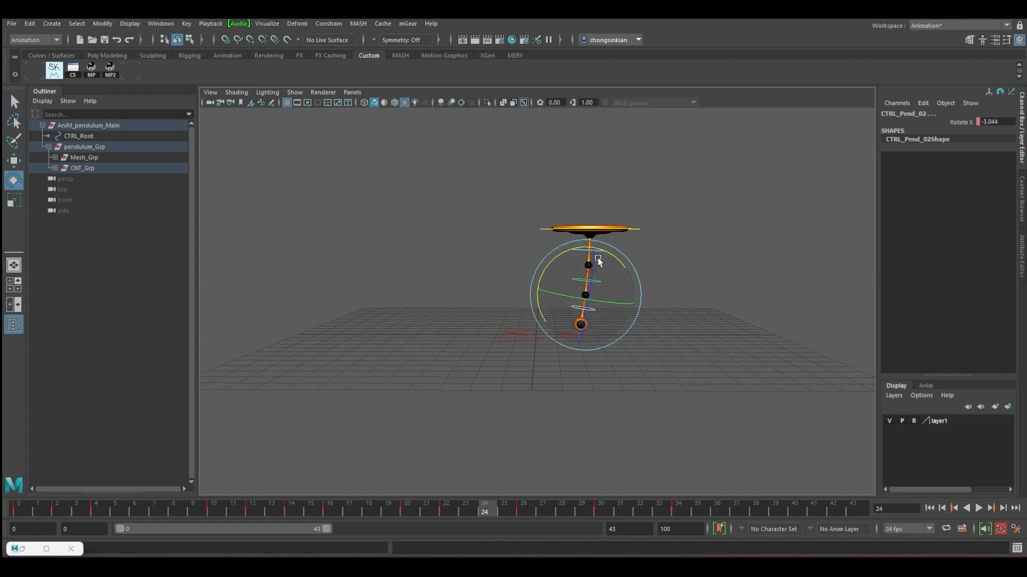
{"action": "left_click_drag", "start_coordinate": [607, 255], "coordinate": [595, 323]}
{"action": "key", "text": "s"}
{"action": "key", "text": "q"}
{"action": "left_click", "coordinate": [587, 280], "text": "shift"}
{"action": "key", "text": "e"}
{"action": "key", "text": "s"}
{"action": "key", "text": "q"}
Step: Adjust the lower segments at frame 28, bringing CTRL_Pend_02 to a Rotate X of about 3.33, and key the pose
{"action": "key", "text": "k"}
{"action": "key", "text": "e"}
{"action": "left_click_drag", "start_coordinate": [604, 250], "coordinate": [610, 223]}
{"action": "key", "text": "q"}
{"action": "left_click", "coordinate": [601, 279]}
{"action": "key", "text": "e"}
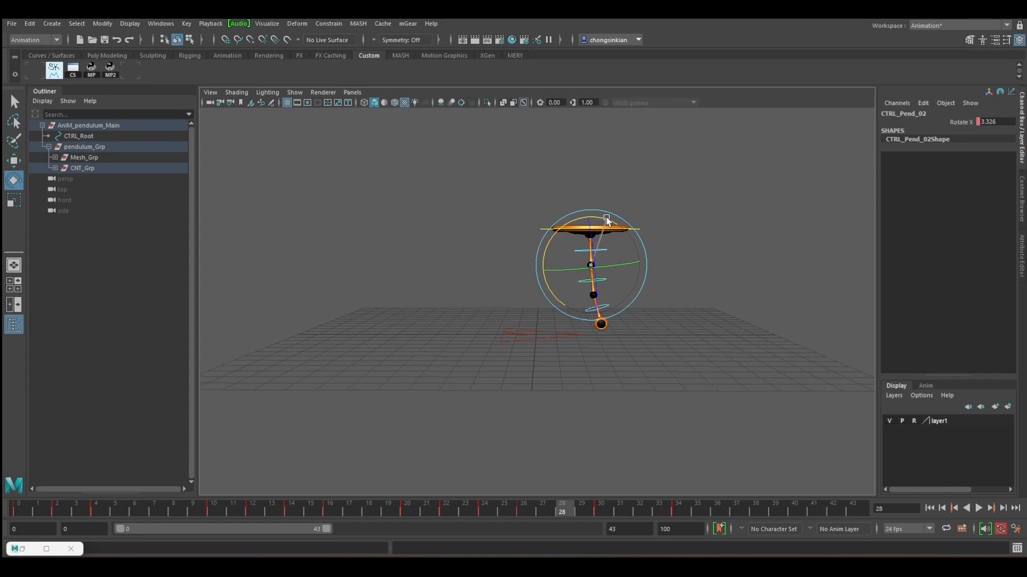
{"action": "key", "text": "s"}
{"action": "key", "text": "q"}
Step: Rotate CTRL_Pend_03 slightly at frame 32 for the settling swing and key it
{"action": "left_click_drag", "start_coordinate": [561, 512], "coordinate": [640, 512]}
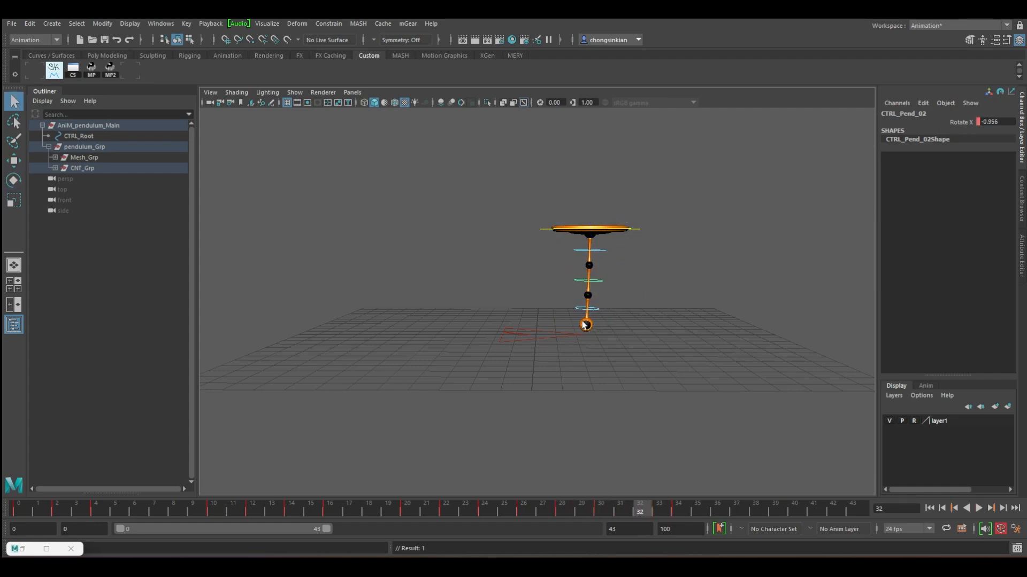
{"action": "left_click", "coordinate": [597, 313]}
{"action": "key", "text": "e"}
{"action": "left_click_drag", "start_coordinate": [594, 268], "coordinate": [607, 252]}
{"action": "key", "text": "s"}
{"action": "key", "text": "q"}
Step: Adjust the rotation of CTRL_Pend_03 slightly at frame 34 and key it
{"action": "left_click_drag", "start_coordinate": [644, 510], "coordinate": [684, 510]}
{"action": "key", "text": "e"}
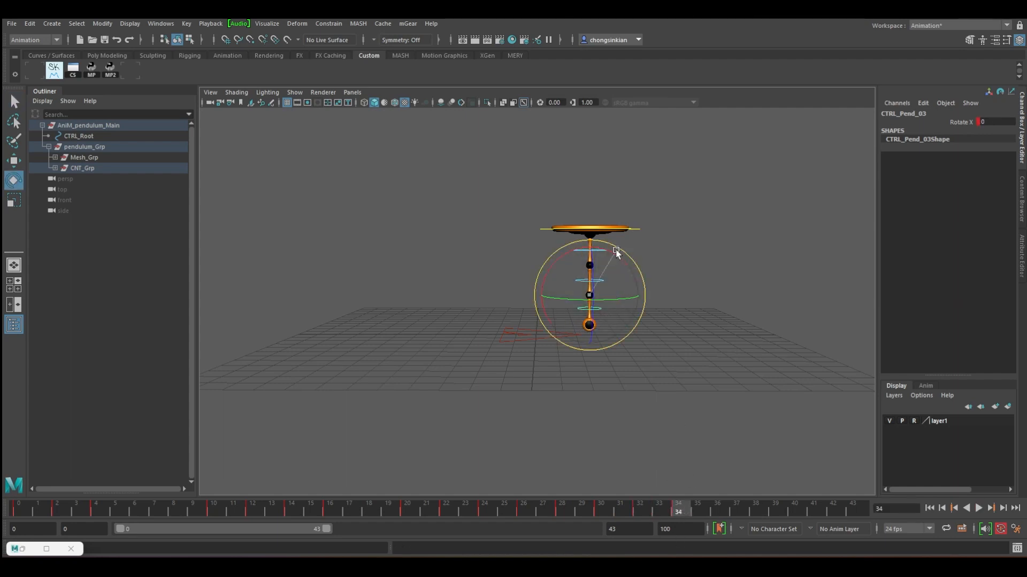
{"action": "left_click_drag", "start_coordinate": [616, 253], "coordinate": [615, 251]}
{"action": "key", "text": "s"}
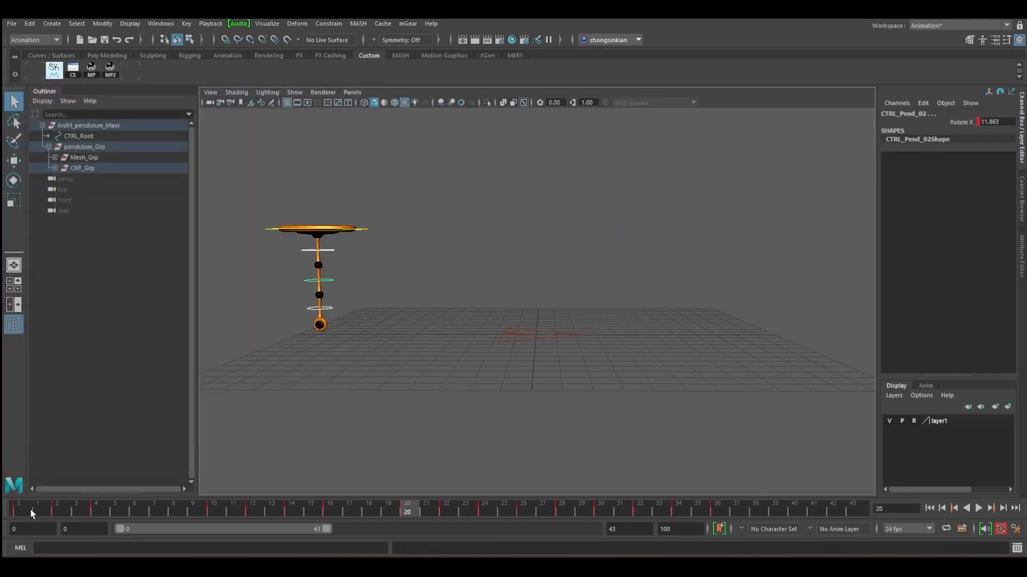
Step: Rotate the three segment controls together at frame 4 to adjust their drag and key the pose
{"action": "mouse_move", "coordinate": [31, 509]}
{"action": "left_mouse_down"}
{"action": "mouse_move", "coordinate": [616, 514]}
{"action": "mouse_move", "coordinate": [48, 531]}
{"action": "mouse_move", "coordinate": [104, 527]}
{"action": "left_mouse_up"}
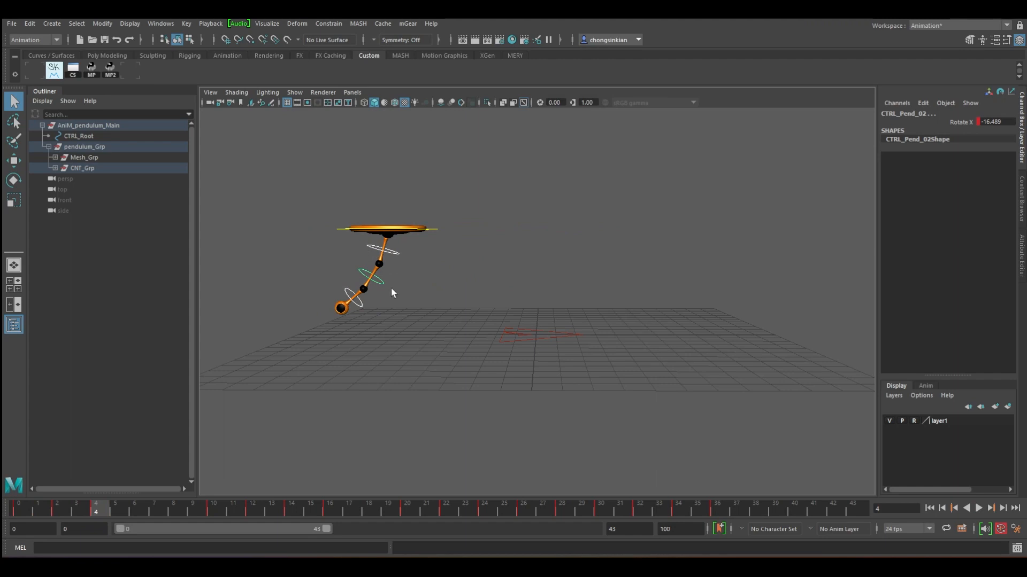
{"action": "key", "text": "e"}
{"action": "left_click_drag", "start_coordinate": [413, 291], "coordinate": [411, 293]}
{"action": "key", "text": "s"}
Step: Rotate all three segment controls at frame 10 to a Rotate X of about -28.49 on CTRL_Pend_02 and key them
{"action": "key", "text": "period"}
{"action": "left_click_drag", "start_coordinate": [571, 252], "coordinate": [578, 257]}
{"action": "key", "text": "s"}
{"action": "key", "text": "q"}
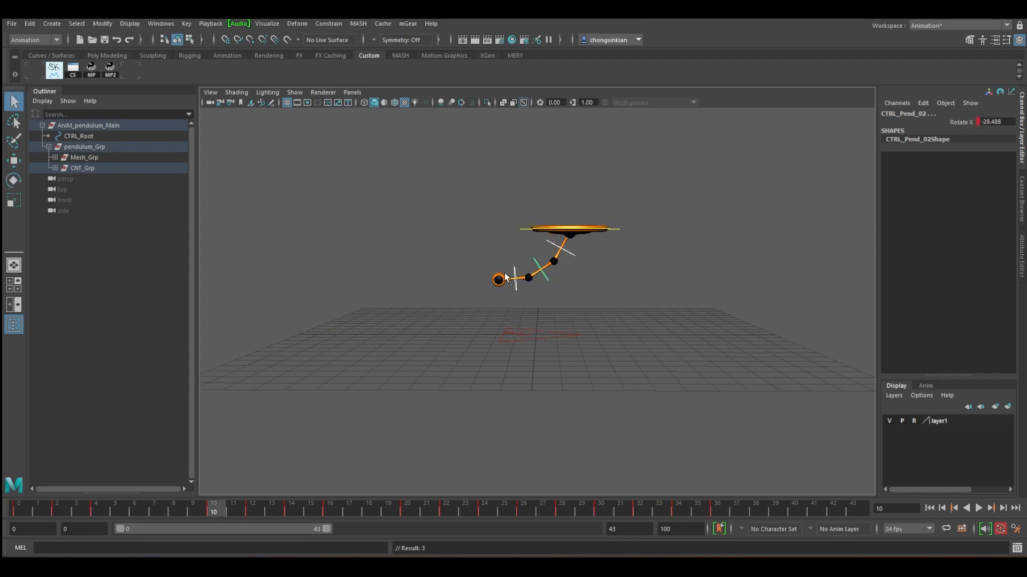
{"action": "left_click", "coordinate": [513, 276]}
{"action": "key", "text": "e"}
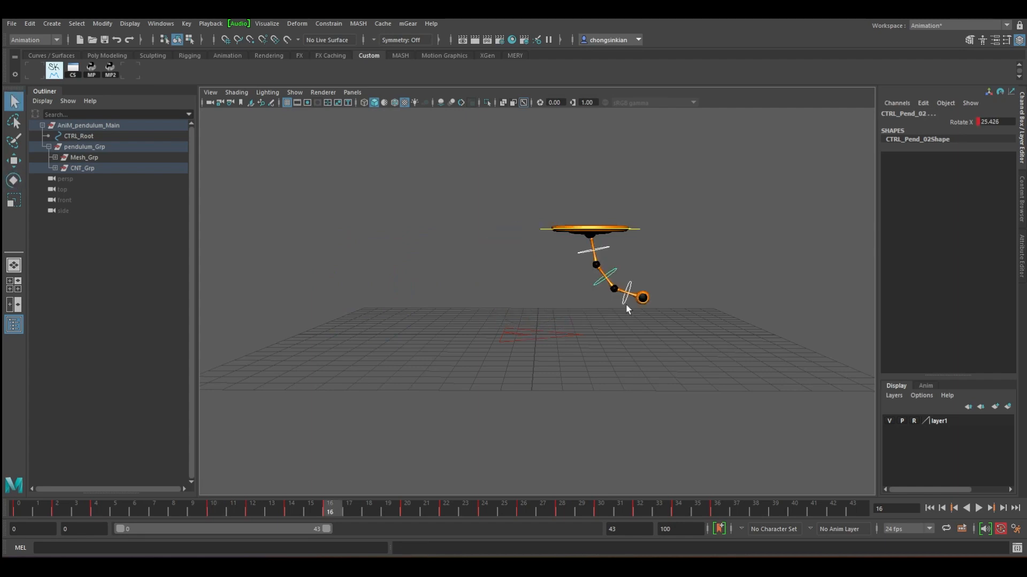
Step: Rotate CTRL_Pend_01 at frame 16 to a Rotate X of about 29.25 and key it
{"action": "left_click", "coordinate": [603, 250]}
{"action": "key", "text": "e"}
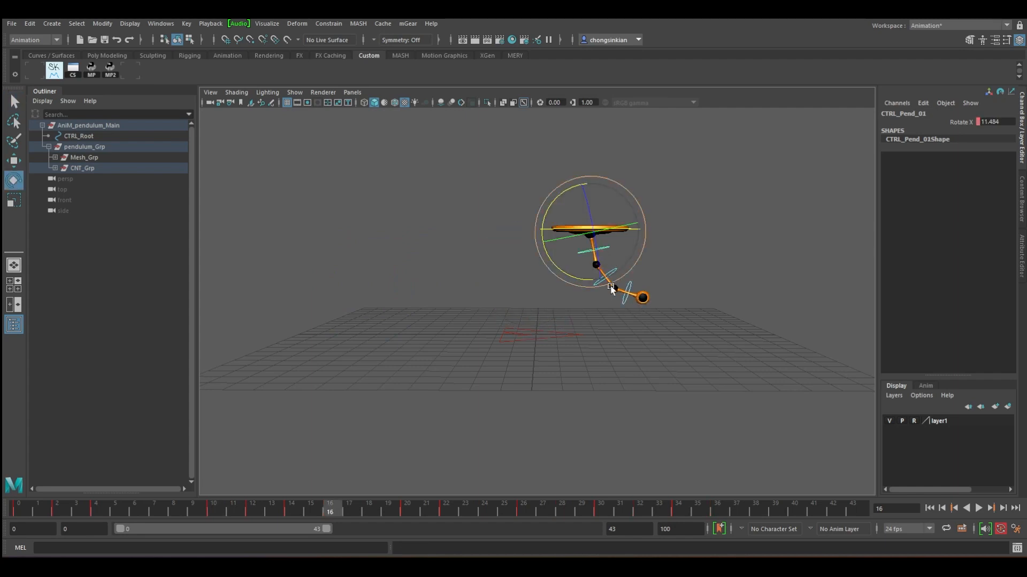
{"action": "left_click_drag", "start_coordinate": [567, 276], "coordinate": [585, 268]}
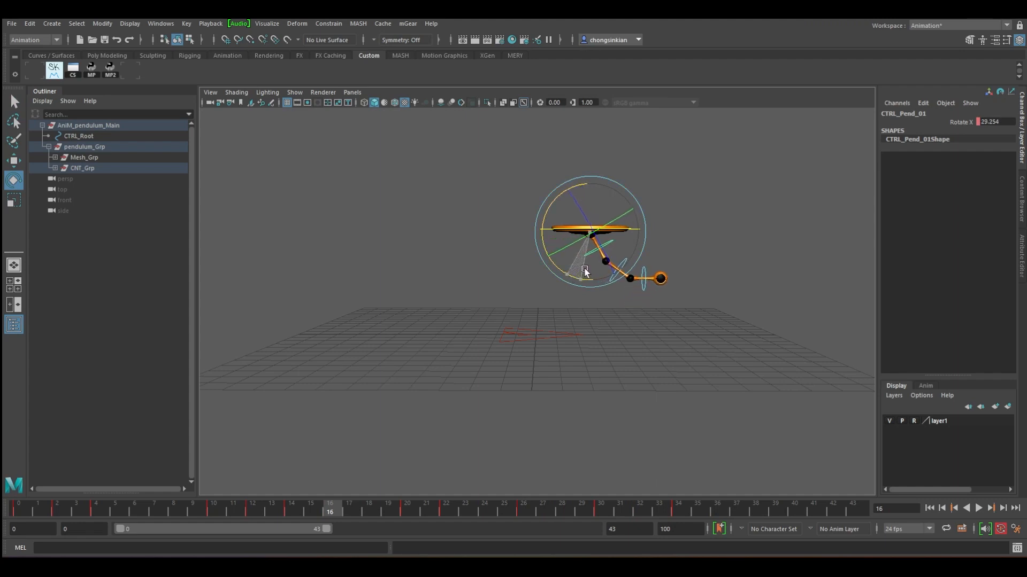
{"action": "key", "text": "s"}
{"action": "key", "text": "q"}
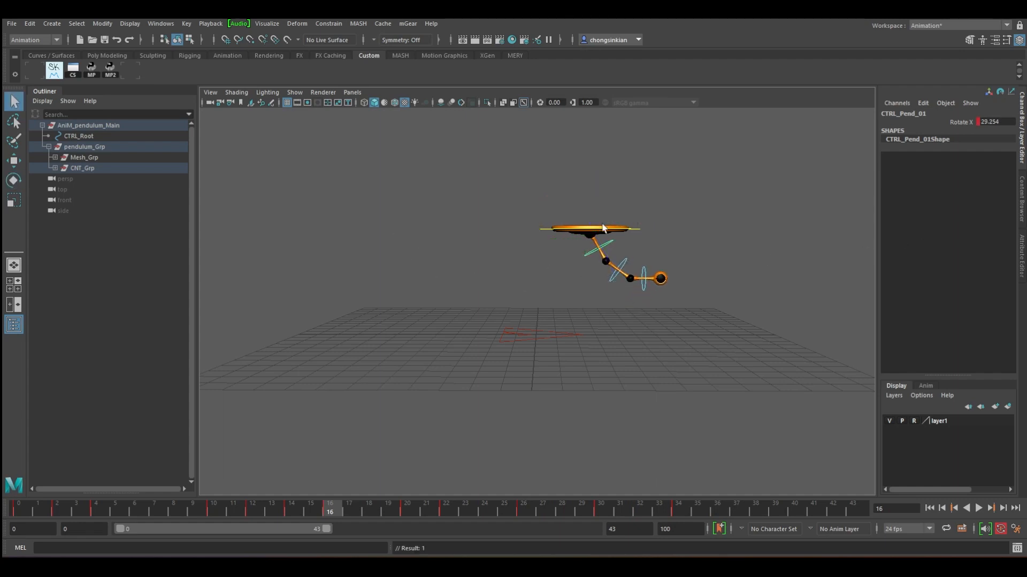
Step: Steepen the incoming tangent of CTRL_Pend_Main's Translate Z key at frame 12 in the Graph Editor, and play back the animation
{"action": "left_click", "coordinate": [573, 227]}
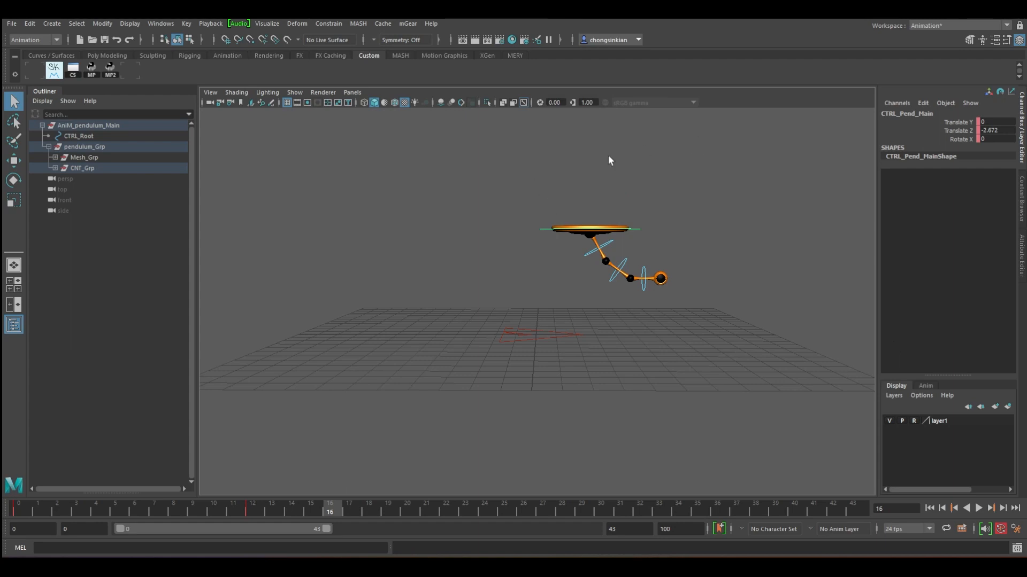
{"action": "left_click", "coordinate": [41, 73]}
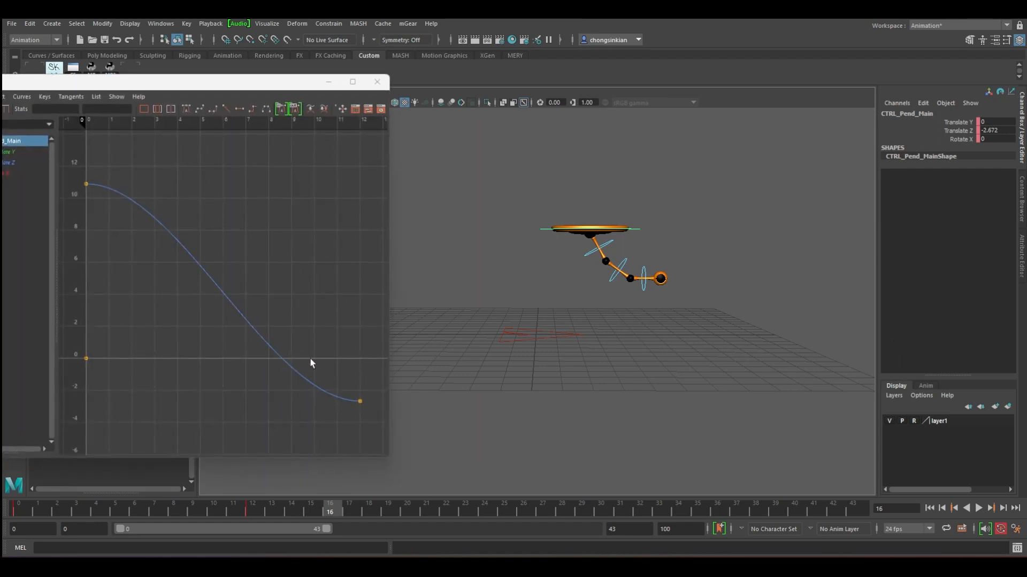
{"action": "left_click_drag", "start_coordinate": [311, 363], "coordinate": [367, 427]}
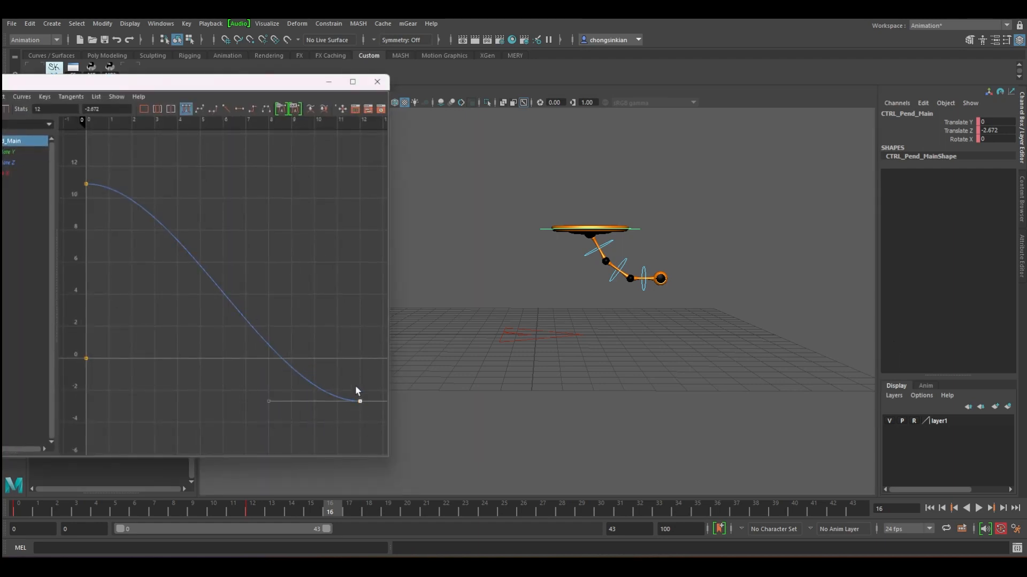
{"action": "left_click", "coordinate": [540, 234]}
{"action": "left_click_drag", "start_coordinate": [336, 377], "coordinate": [367, 427]}
{"action": "left_click_drag", "start_coordinate": [320, 391], "coordinate": [304, 336]}
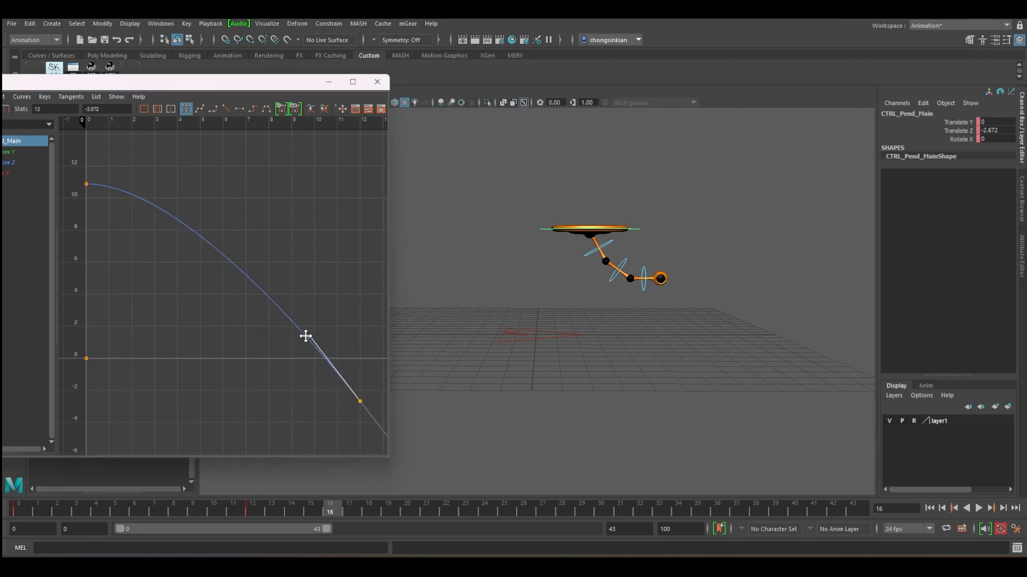
{"action": "key", "text": "alt+v"}
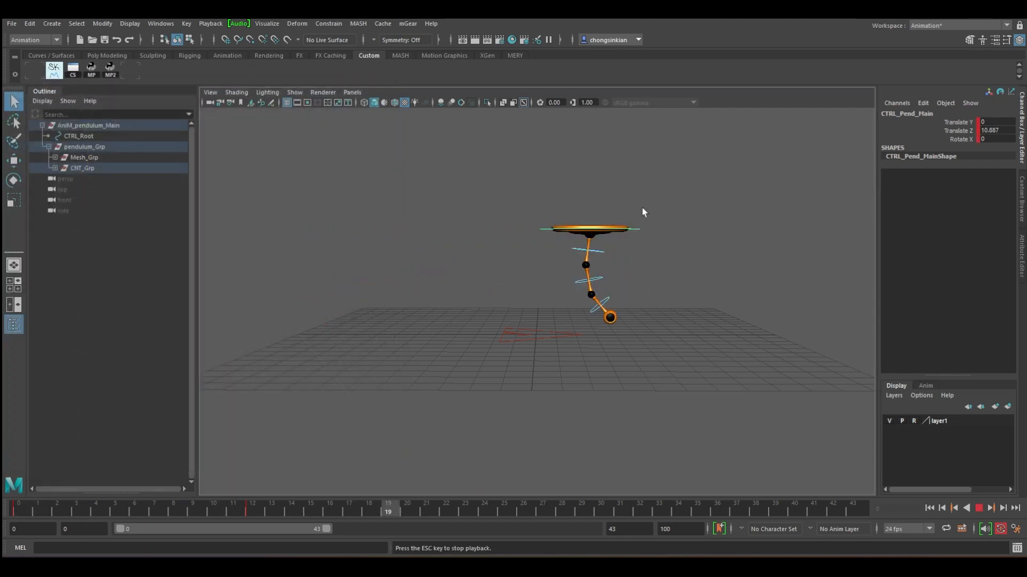
{"action": "key", "text": "Escape"}
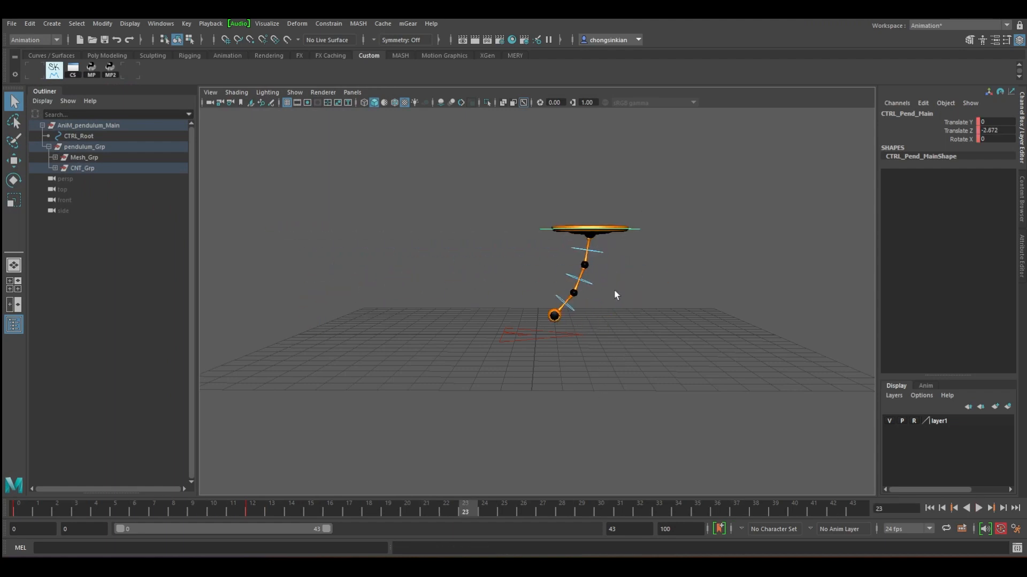
Step: Rotate CTRL_Pend_02 and CTRL_Pend_03 at frame 18 to exaggerate the swing, with a Rotate X of about 39 on CTRL_Pend_02
{"action": "left_click", "coordinate": [592, 283]}
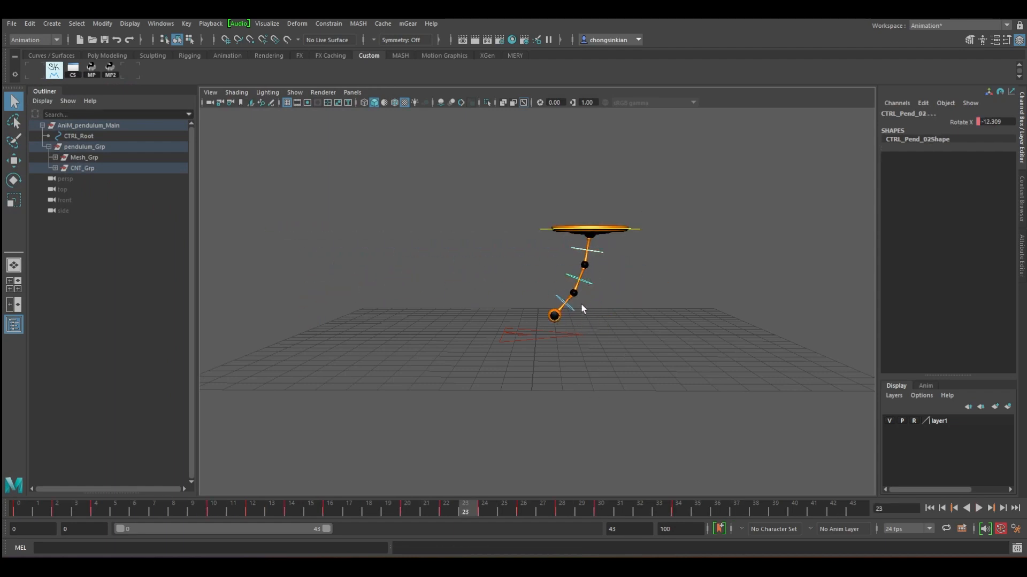
{"action": "key", "text": "Up"}
{"action": "left_click_drag", "start_coordinate": [308, 507], "coordinate": [369, 513]}
{"action": "left_click", "coordinate": [601, 278]}
{"action": "key", "text": "e"}
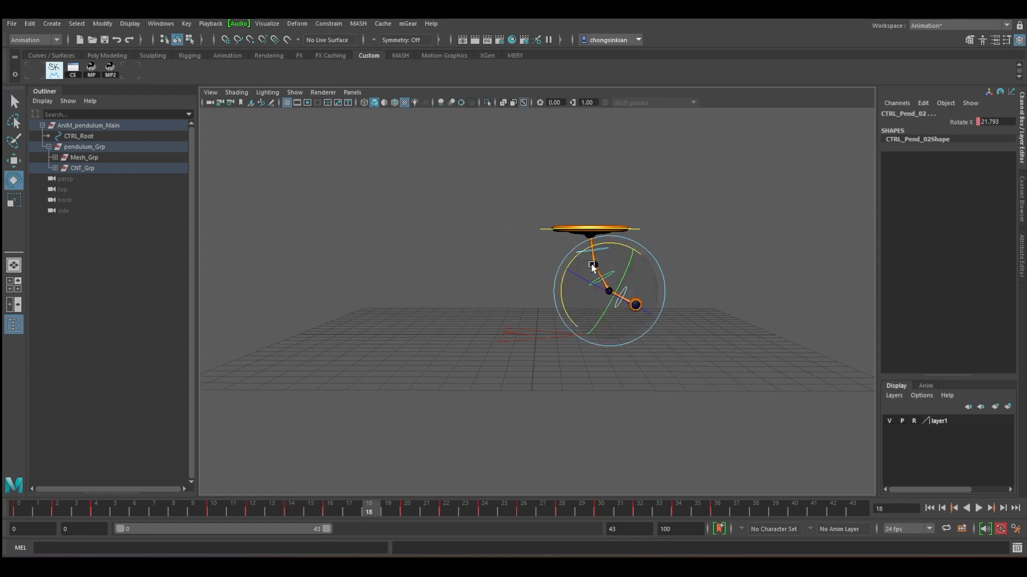
{"action": "left_click_drag", "start_coordinate": [585, 246], "coordinate": [575, 259]}
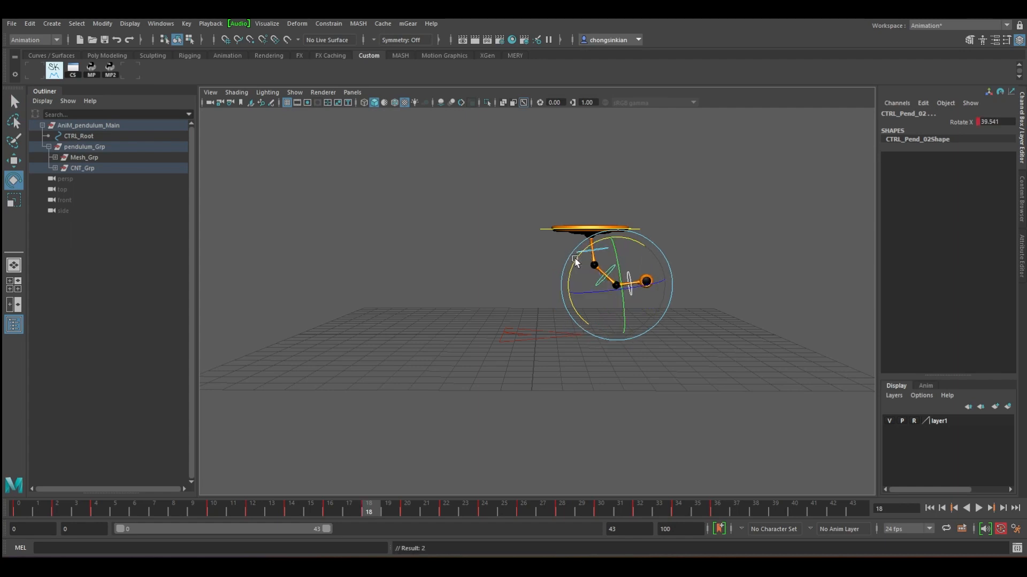
{"action": "key", "text": "q"}
Step: Rotate CTRL_Pend_02 and CTRL_Pend_03 at frame 24 to a Rotate X of about -26.76 on CTRL_Pend_02 and key them
{"action": "left_click_drag", "start_coordinate": [302, 508], "coordinate": [484, 512]}
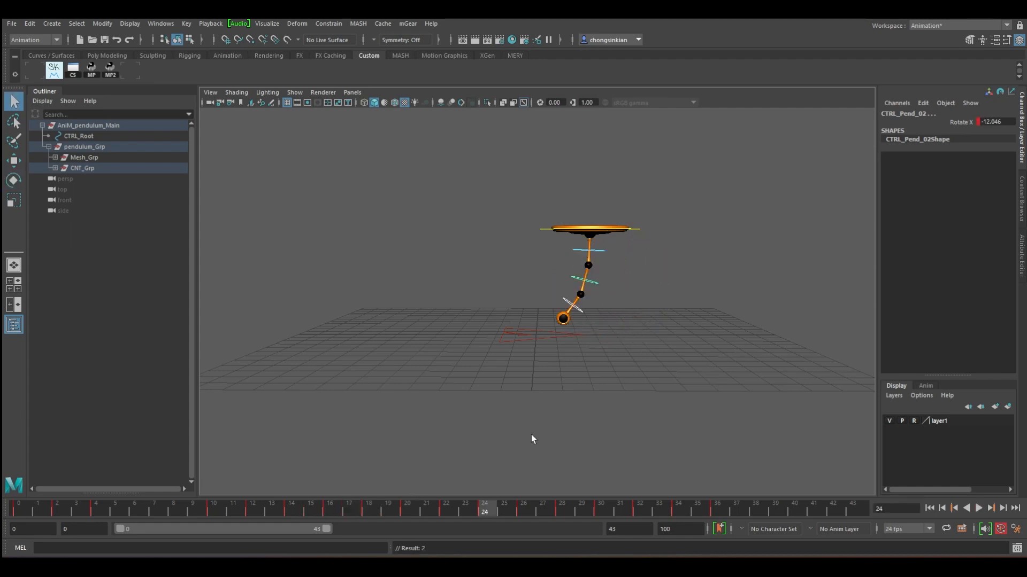
{"action": "key", "text": "e"}
{"action": "left_click_drag", "start_coordinate": [602, 249], "coordinate": [606, 268]}
{"action": "key", "text": "s"}
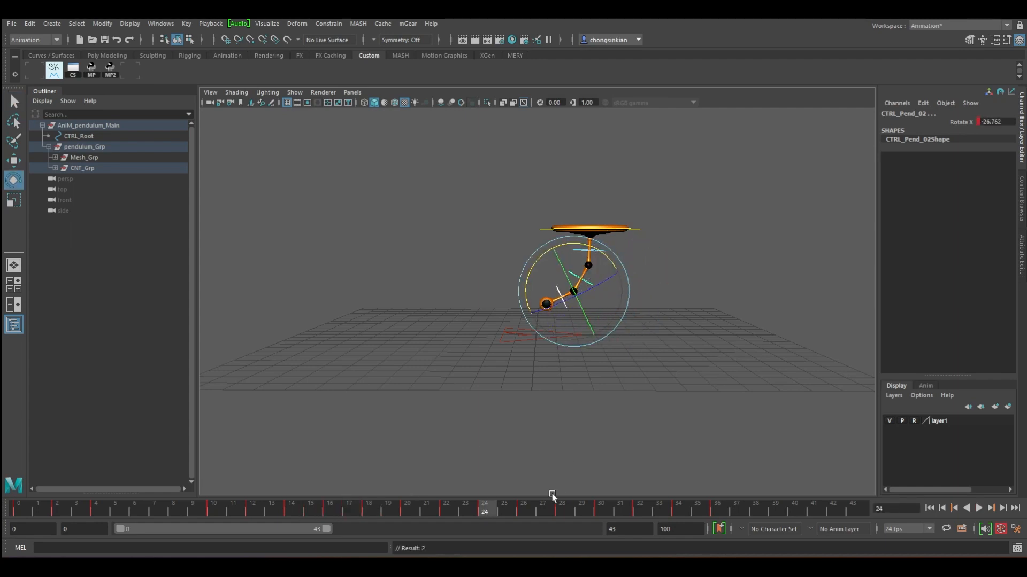
Step: Check frame 26, and rotate CTRL_Pend_02 and CTRL_Pend_03 at frame 28 to about 18.26 in Rotate X on CTRL_Pend_02, keying them
{"action": "left_click", "coordinate": [526, 506]}
{"action": "key", "text": "alt+v"}
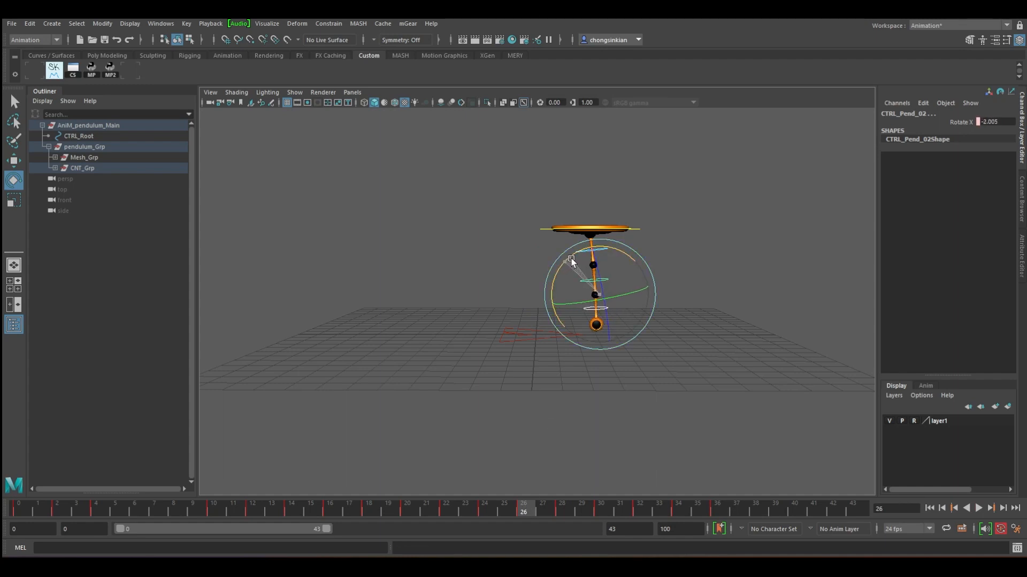
{"action": "left_click_drag", "start_coordinate": [516, 509], "coordinate": [561, 503]}
{"action": "left_click_drag", "start_coordinate": [570, 255], "coordinate": [559, 264]}
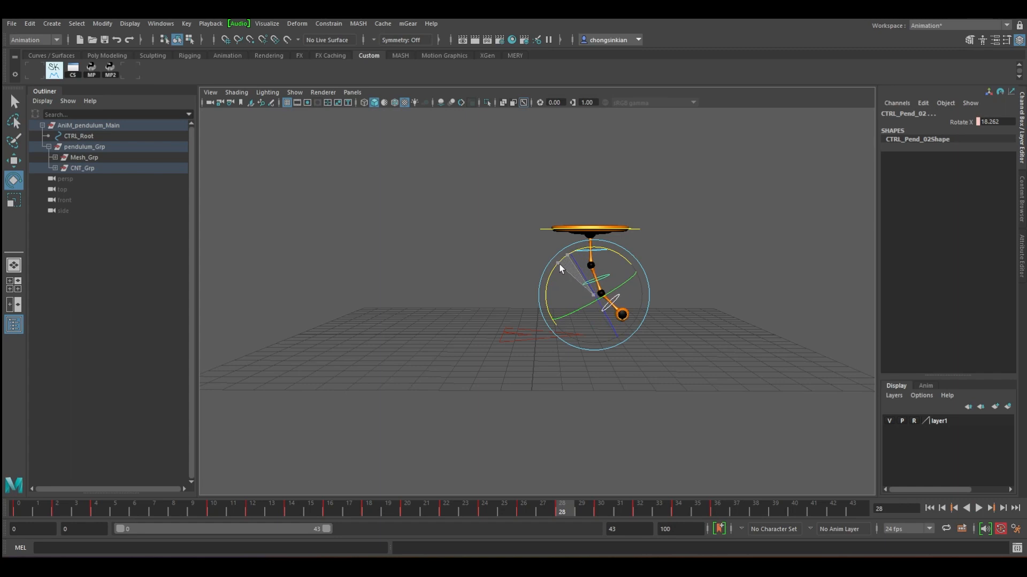
{"action": "key", "text": "s"}
Step: Rotate CTRL_Pend_02 and CTRL_Pend_03 at frame 32 to about -7.75 in Rotate X on CTRL_Pend_02, and counter-rotate them at frame 34
{"action": "left_click_drag", "start_coordinate": [513, 510], "coordinate": [644, 510]}
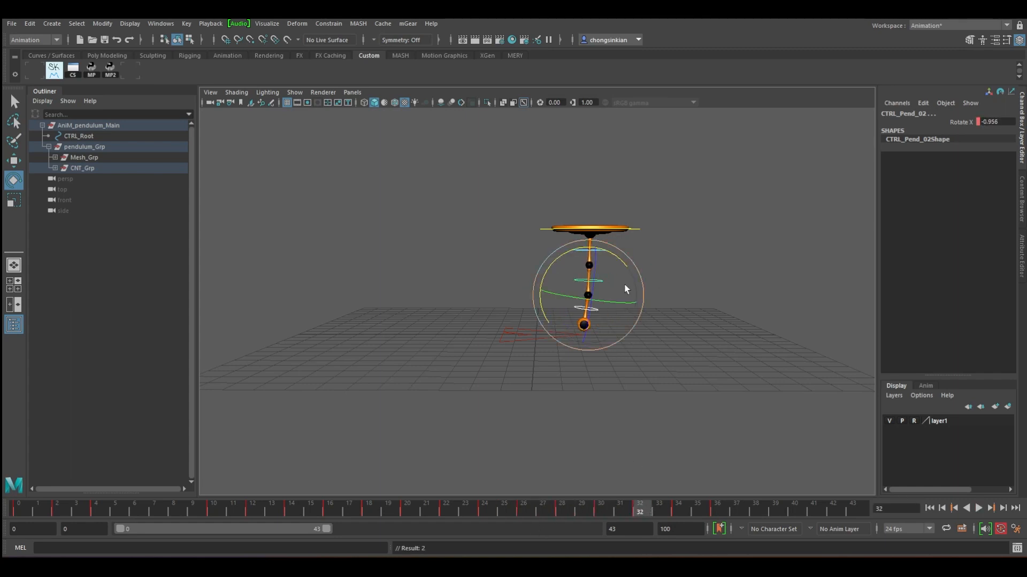
{"action": "left_click_drag", "start_coordinate": [610, 261], "coordinate": [617, 261]}
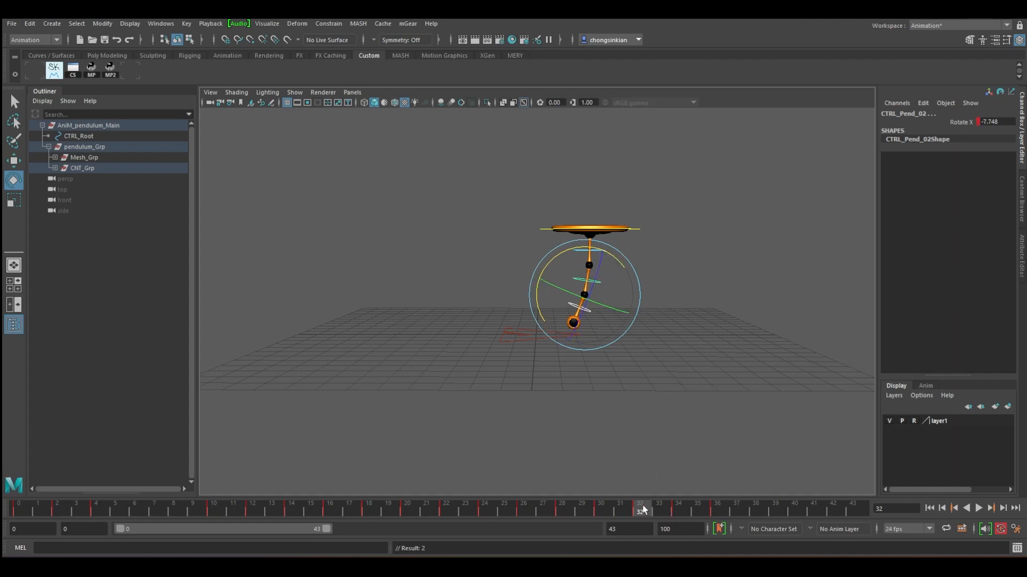
{"action": "left_click_drag", "start_coordinate": [644, 510], "coordinate": [688, 508]}
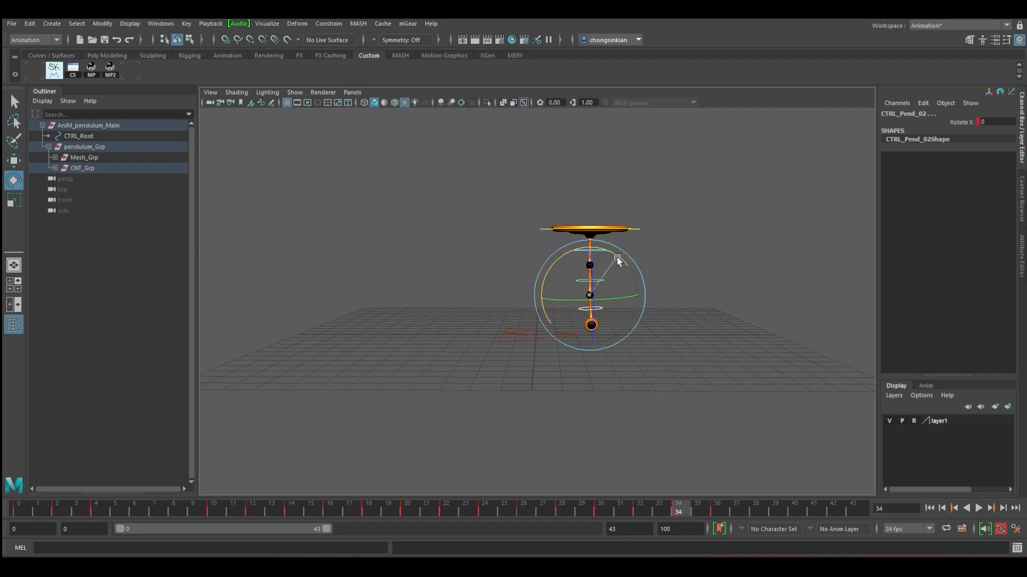
{"action": "left_click_drag", "start_coordinate": [617, 261], "coordinate": [638, 320]}
Step: Set the lower segments' Rotate X to 0 at frame 38 and scrub back through the timeline to review the motion
{"action": "left_click_drag", "start_coordinate": [683, 509], "coordinate": [753, 511]}
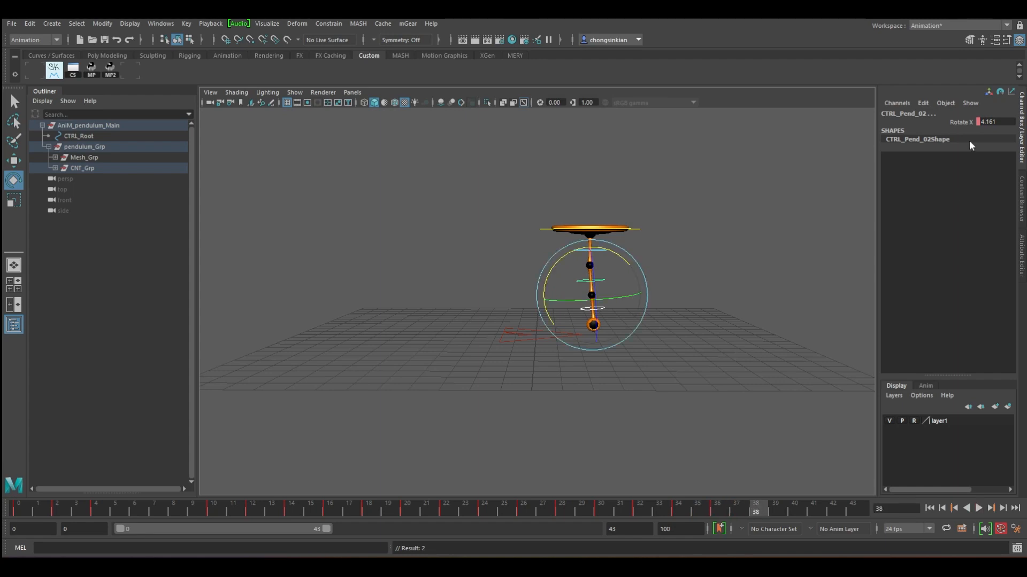
{"action": "type", "text": "0"}
{"action": "key", "text": "Return"}
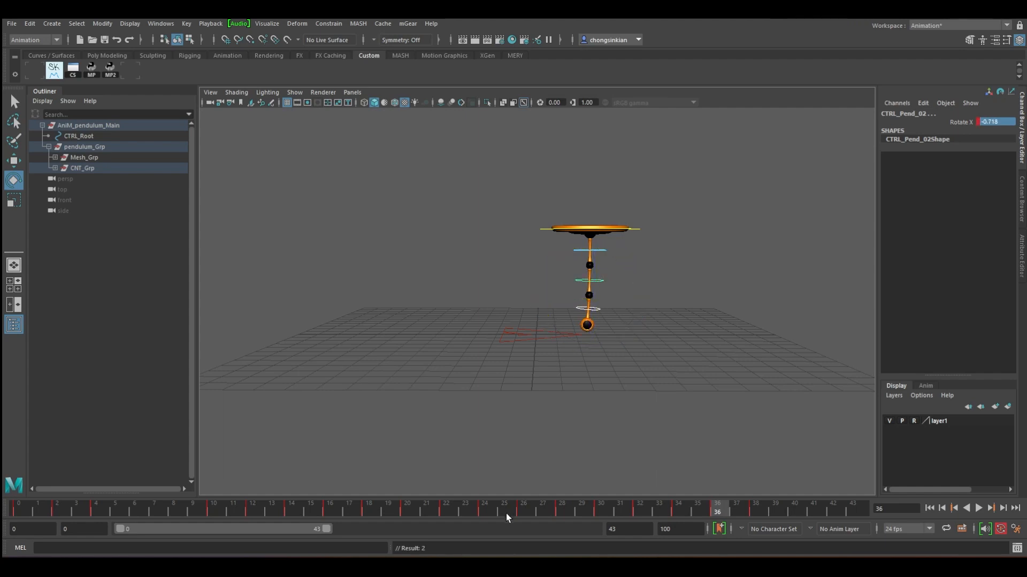
{"action": "key", "text": "q"}
{"action": "left_click_drag", "start_coordinate": [505, 513], "coordinate": [265, 511]}
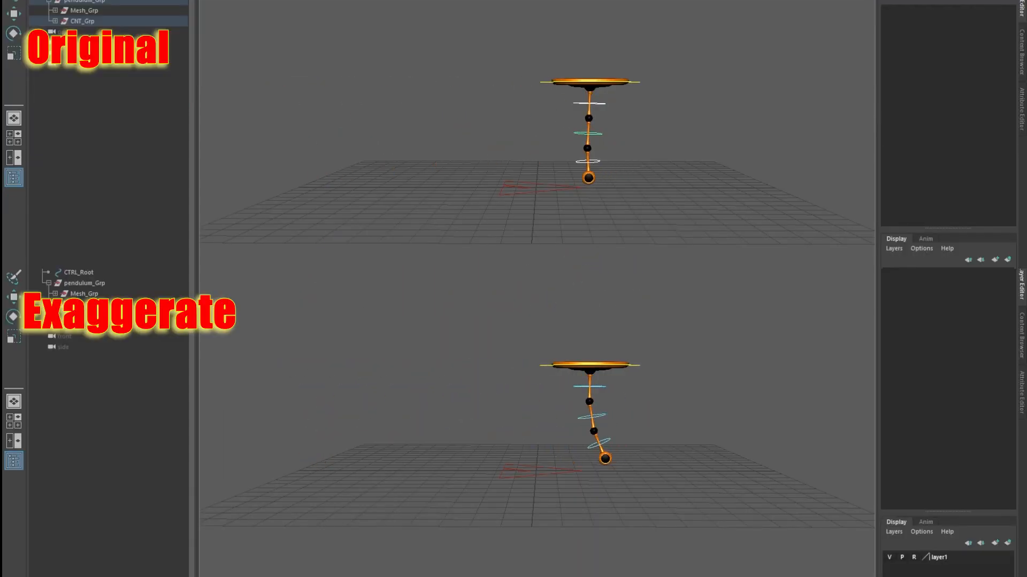